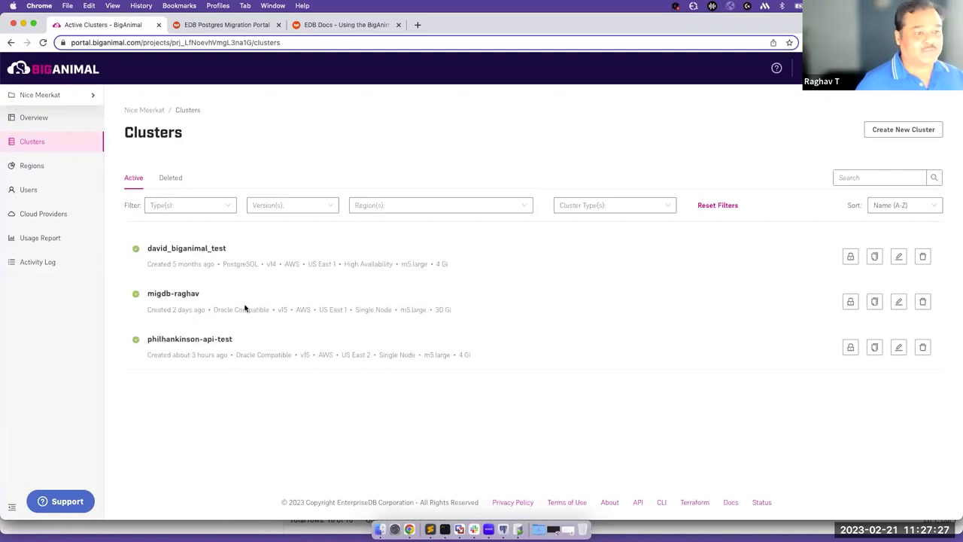
Start a new Single Node cluster on AWS and continue to Cluster Settings.
left_click(886, 132)
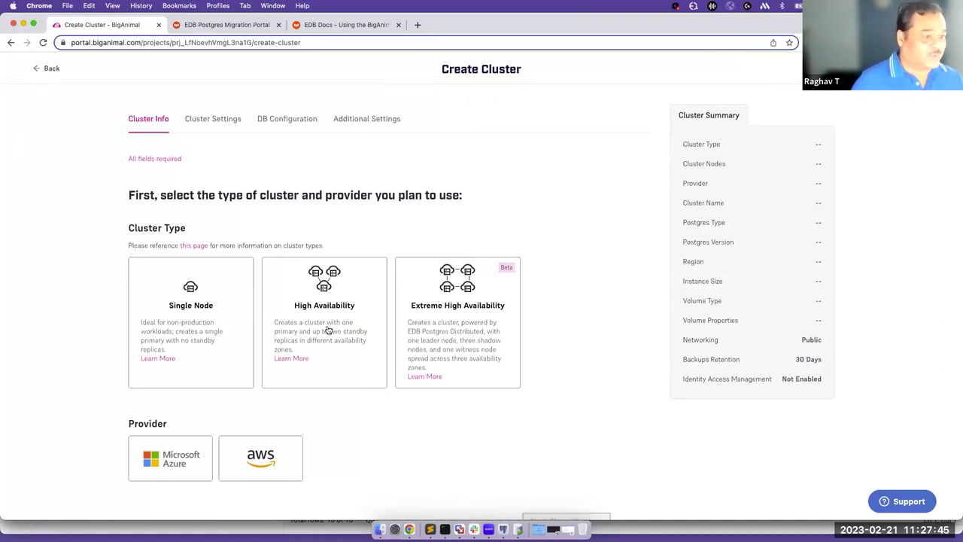
left_click(210, 329)
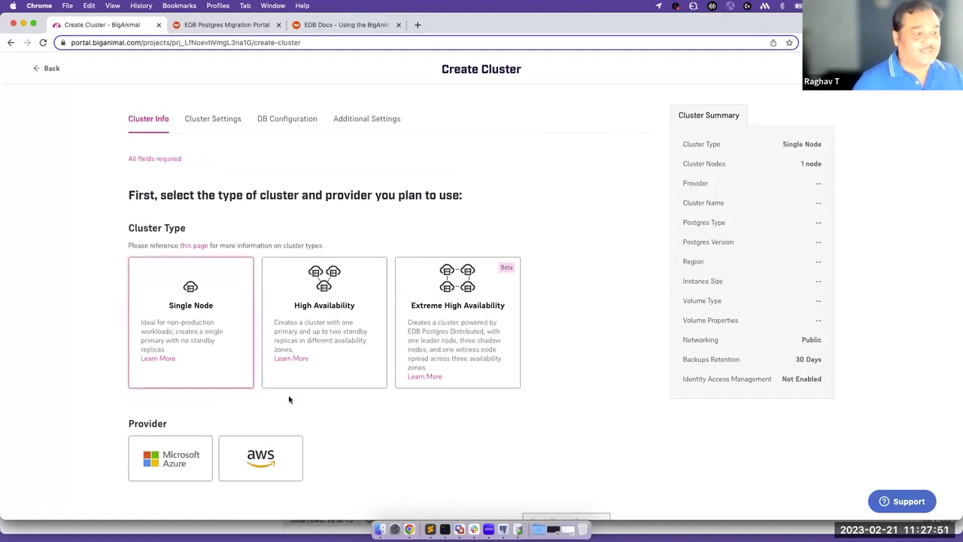
left_click(262, 465)
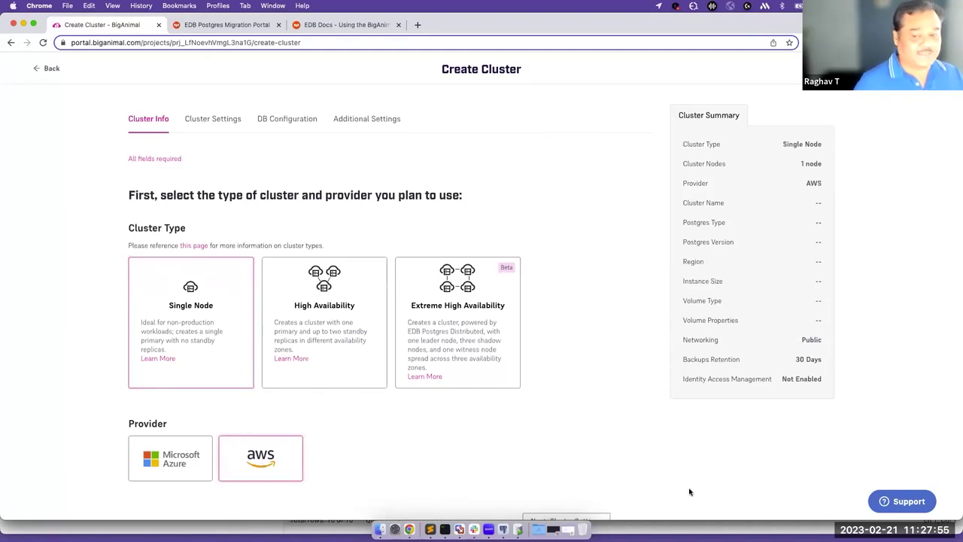
scroll(509, 430, "down", 1)
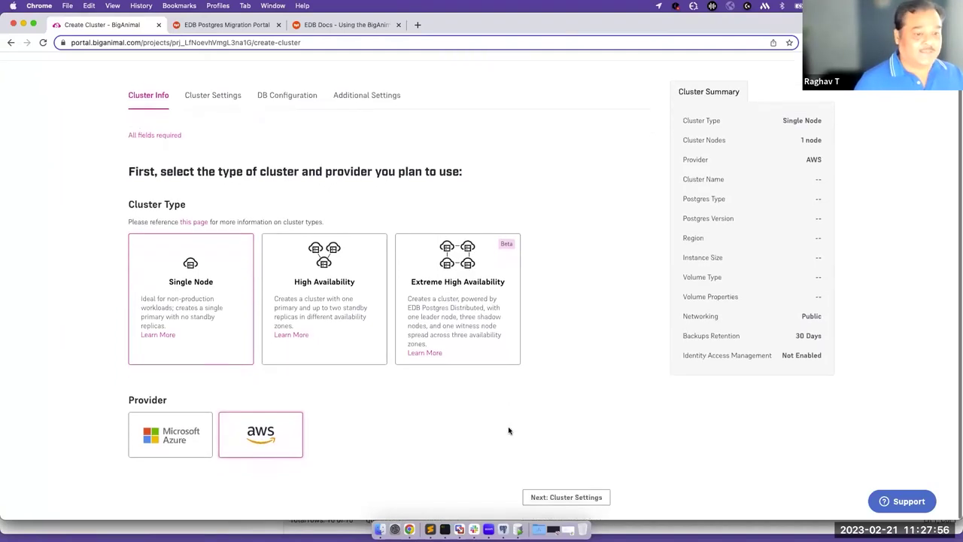
left_click(556, 499)
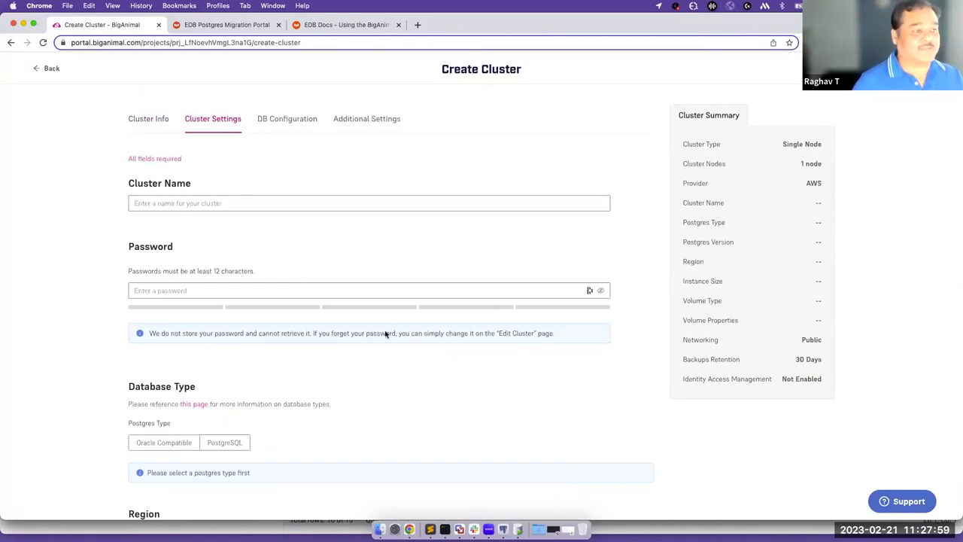
Name the cluster oracle2biga, enter an admin password, and choose Oracle Compatible Postgres type.
left_click(168, 202)
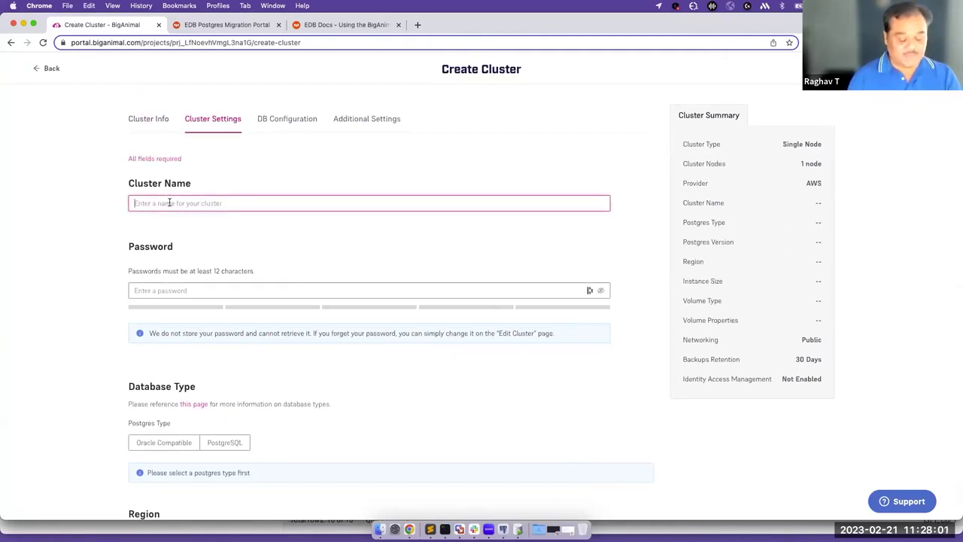
type("oracle2biga")
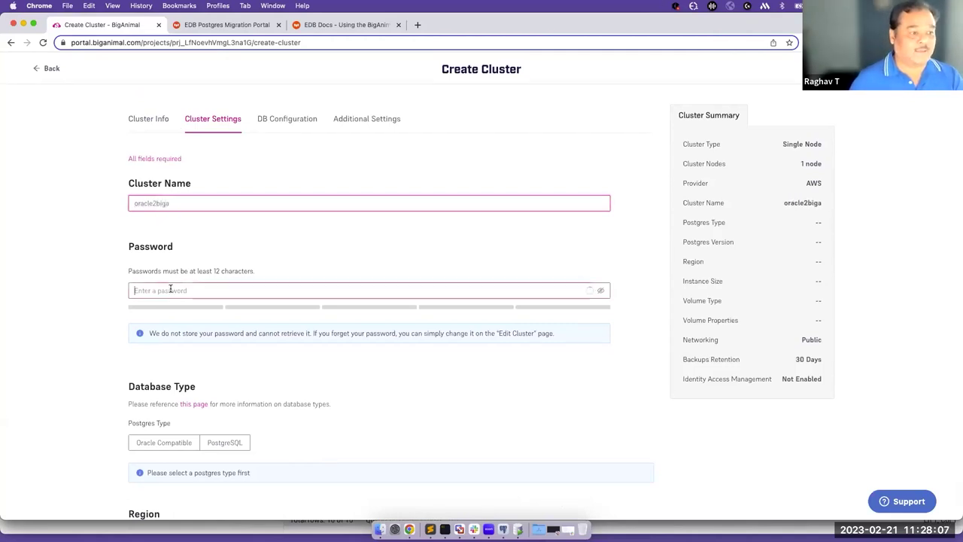
left_click(170, 290)
type("abc")
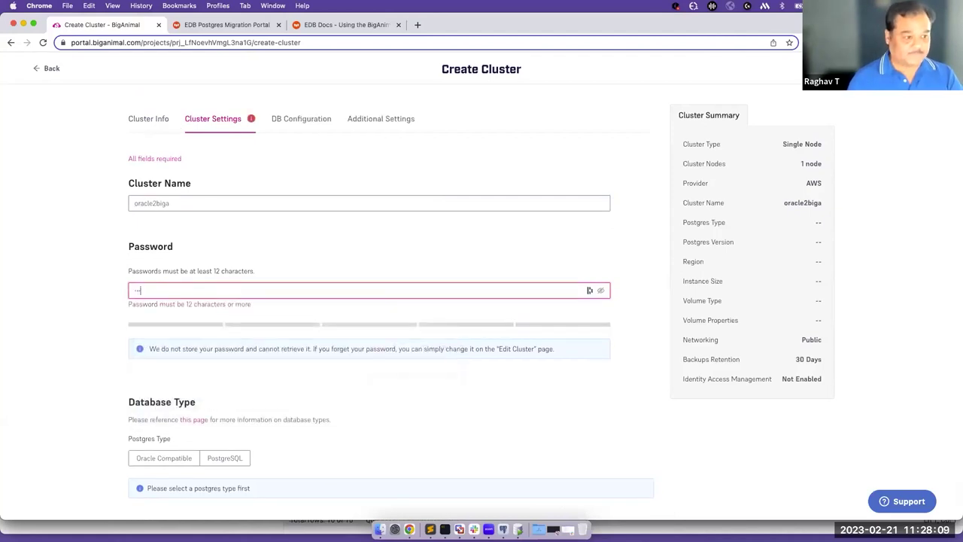
type("defghij")
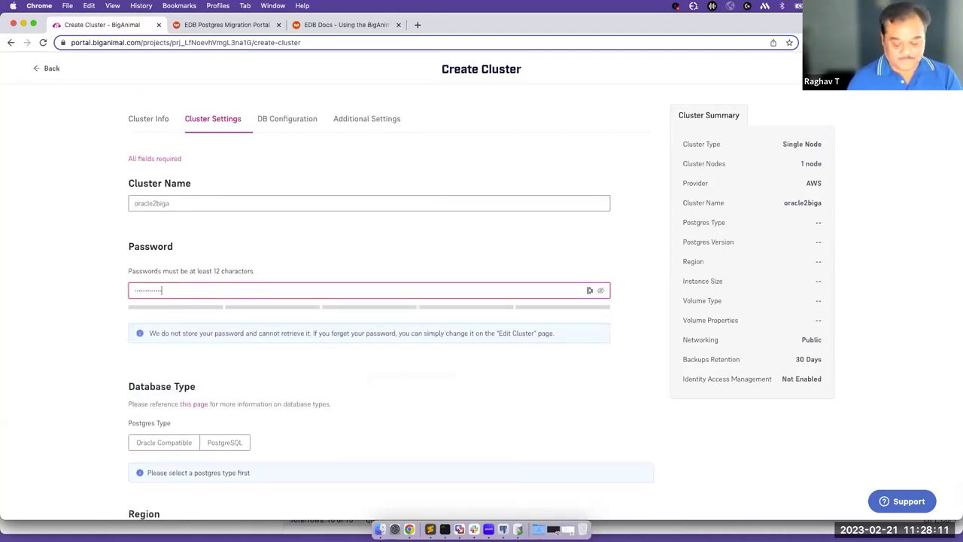
scroll(211, 369, "down", 5)
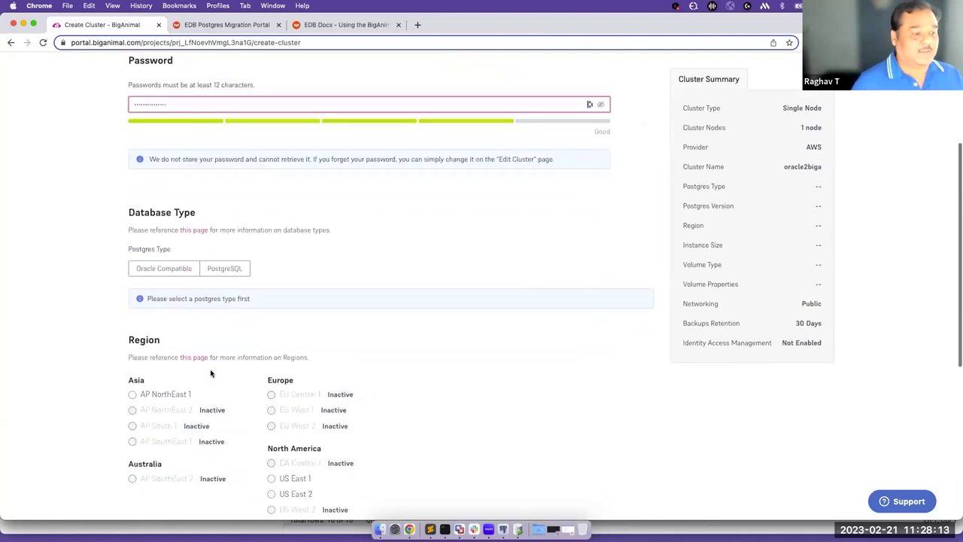
scroll(307, 323, "up", 2)
scroll(262, 177, "up", 2)
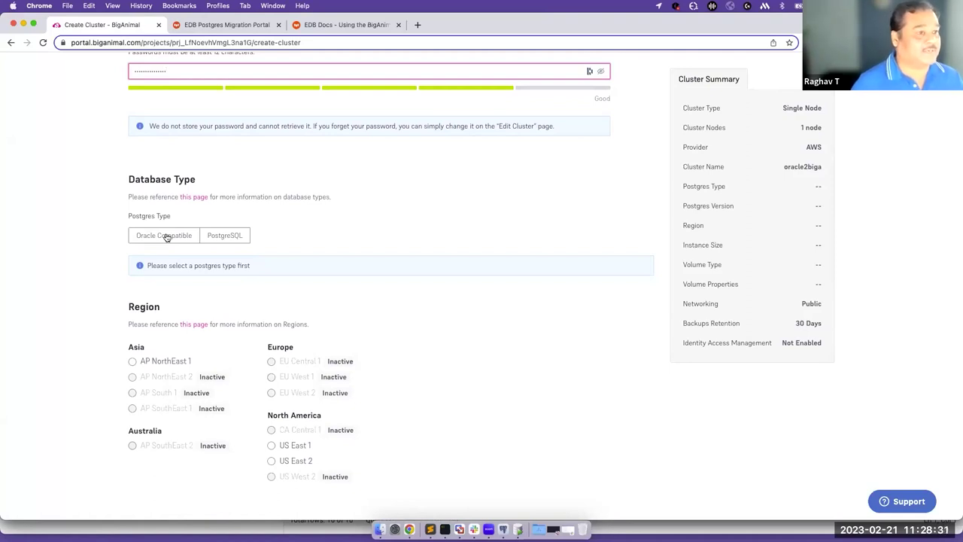
left_click(167, 236)
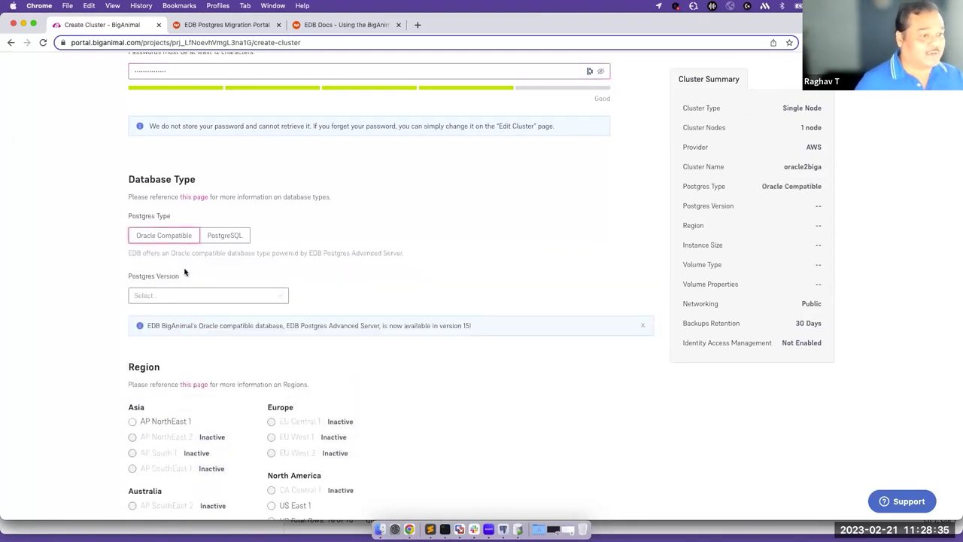
Choose Postgres version 15 and place the cluster in the US East 1 region.
left_click(277, 299)
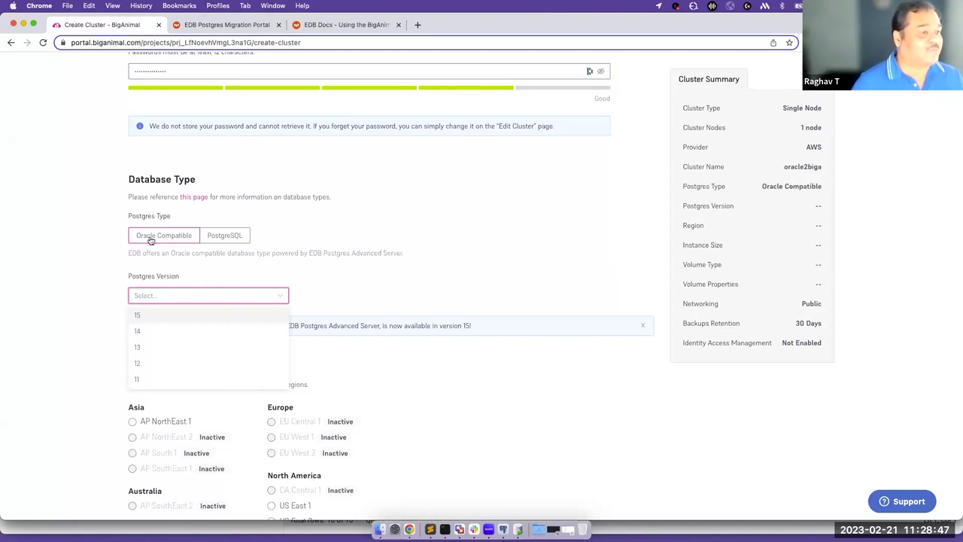
left_click(158, 316)
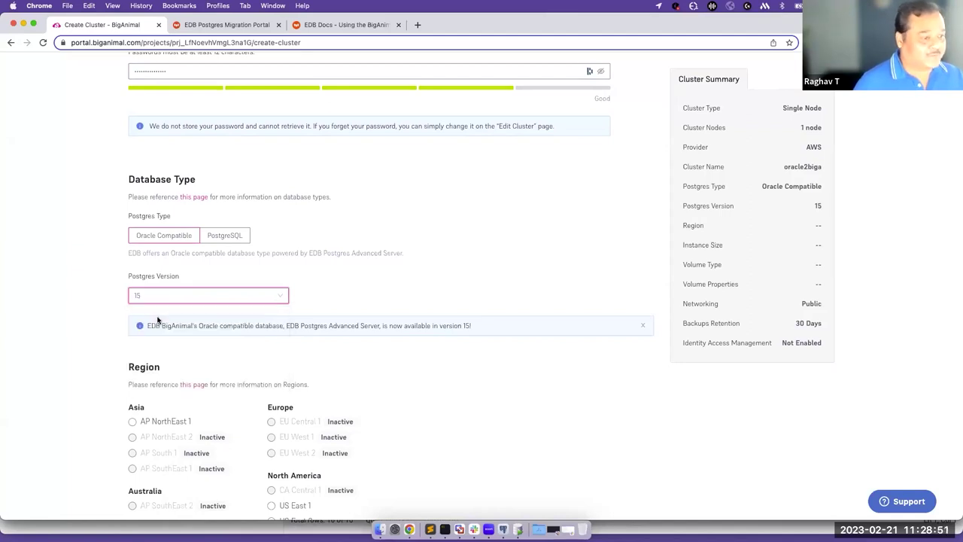
scroll(321, 324, "down", 5)
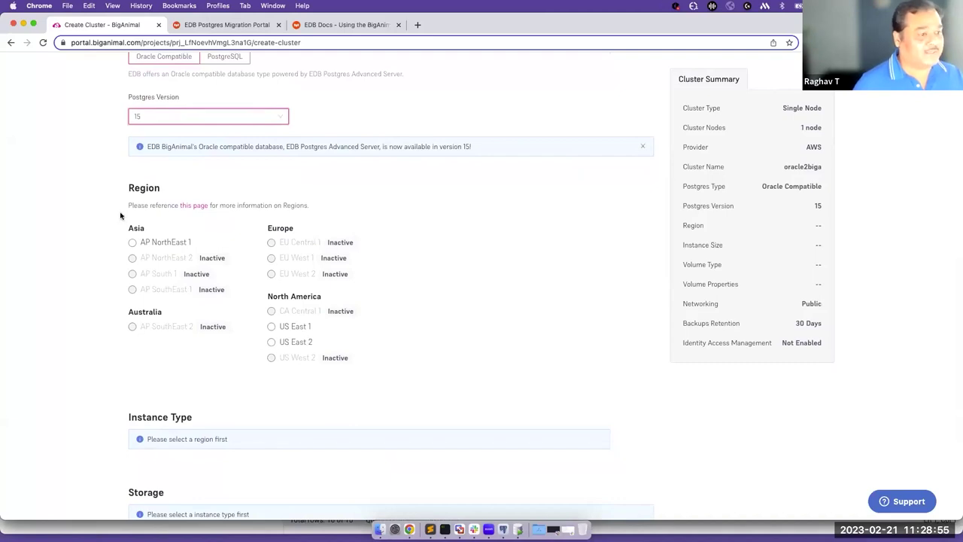
left_click(271, 326)
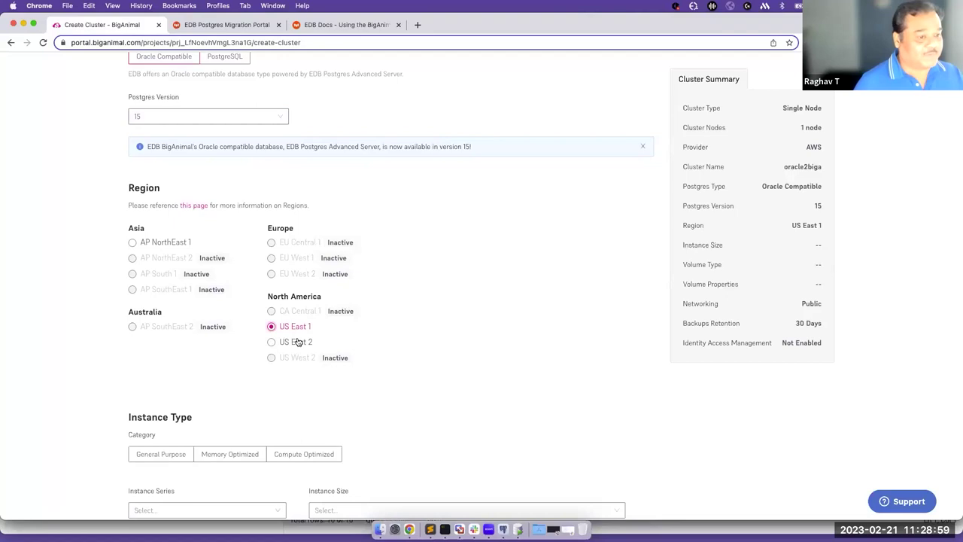
scroll(298, 341, "down", 2)
scroll(298, 340, "down", 2)
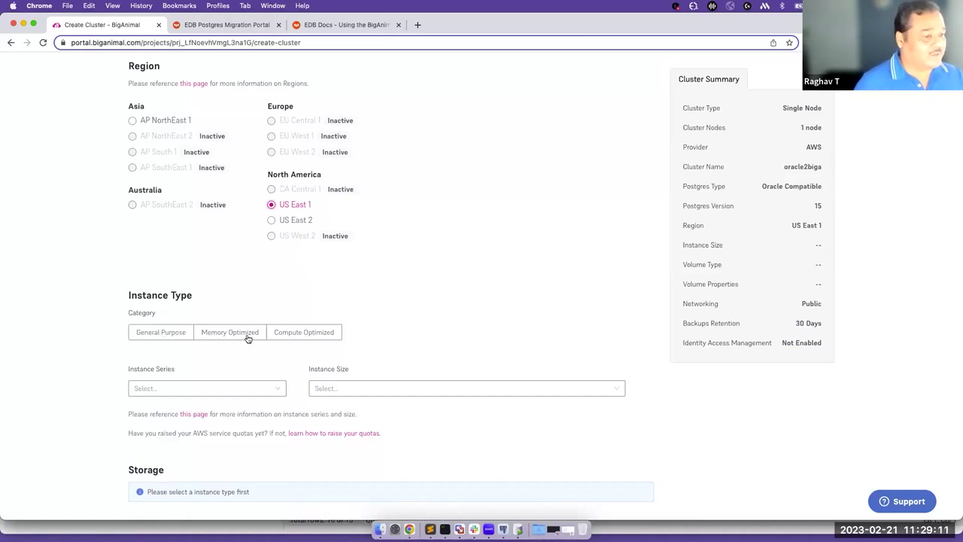
Choose a General Purpose AWS EC2 M5 m5.large (2vCPU, 8GB RAM) instance.
left_click(164, 336)
scroll(196, 357, "down", 1)
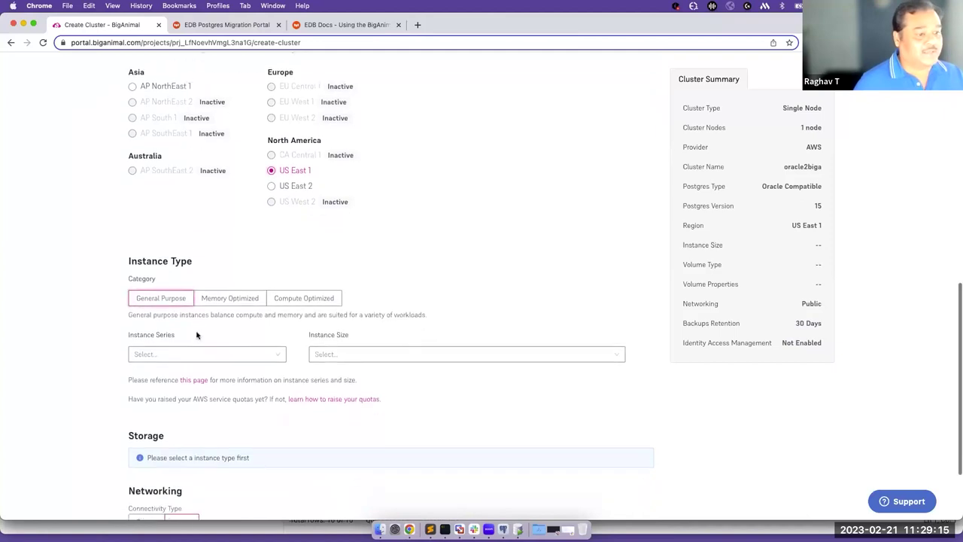
left_click(201, 349)
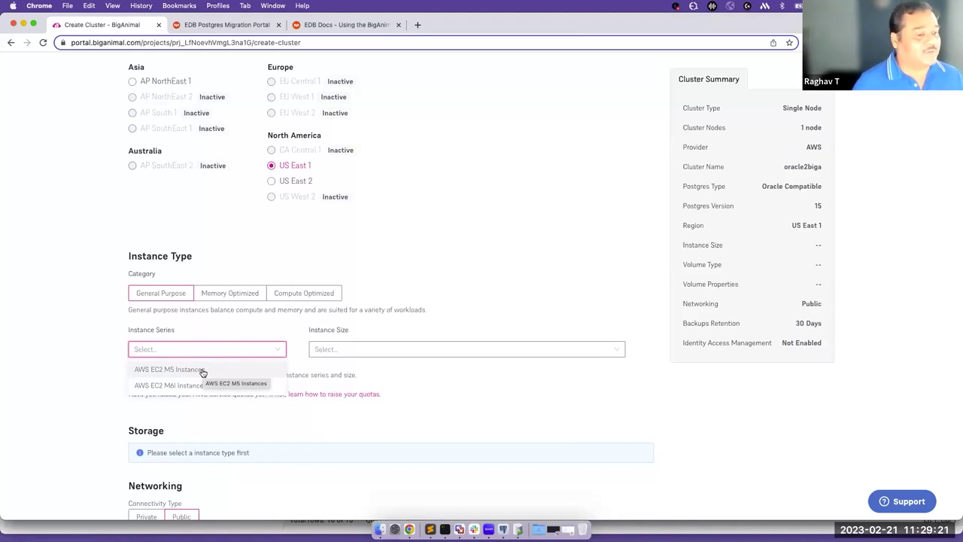
left_click(200, 370)
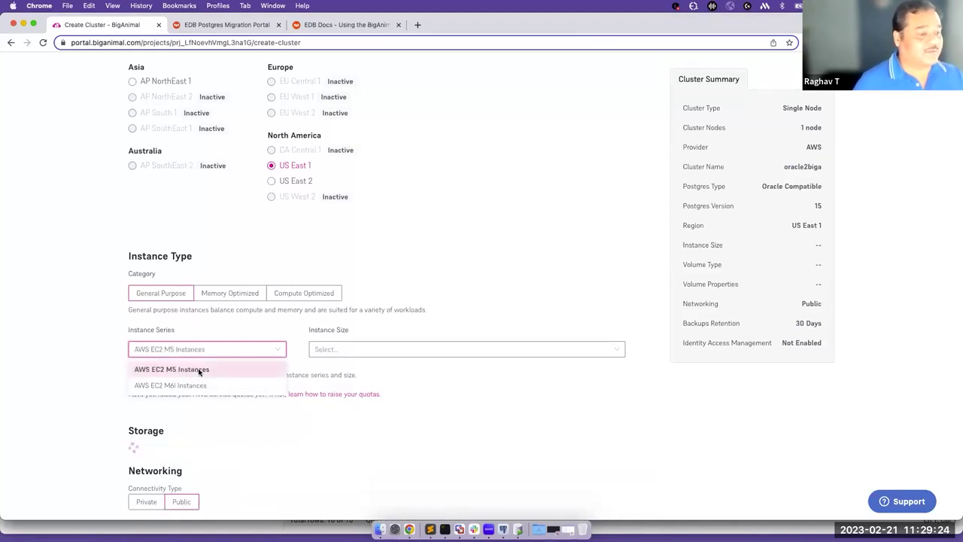
left_click(360, 351)
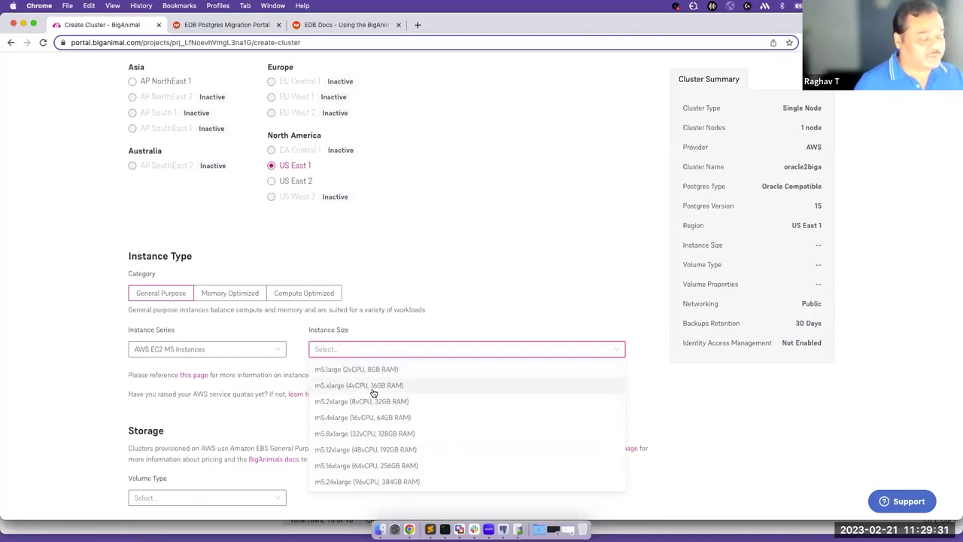
left_click(356, 369)
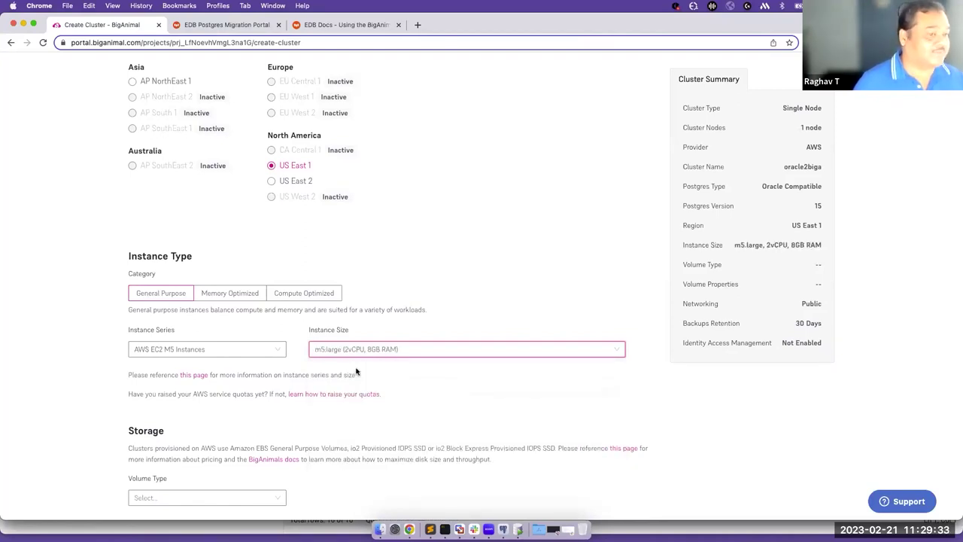
Set the storage volume type to General Purpose SSD (gp3).
scroll(347, 373, "down", 3)
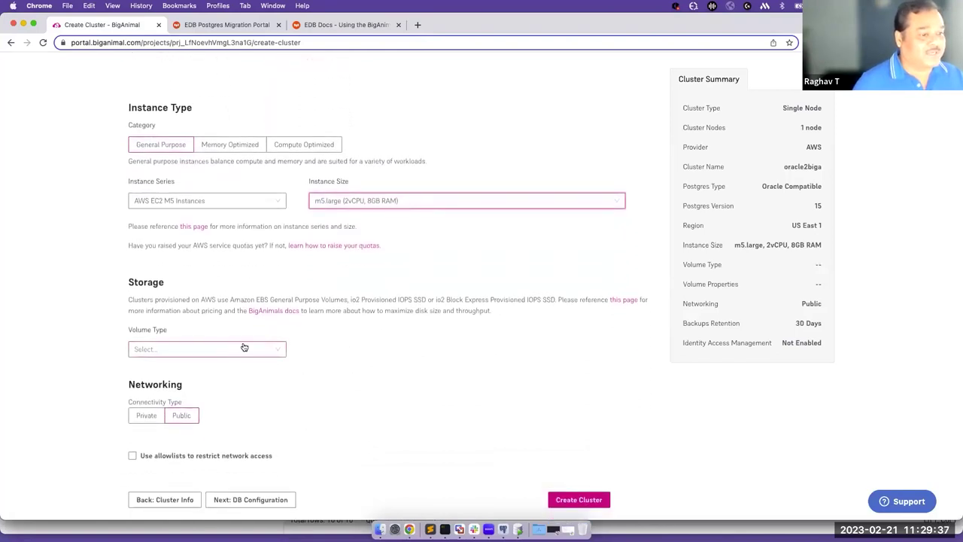
left_click(261, 347)
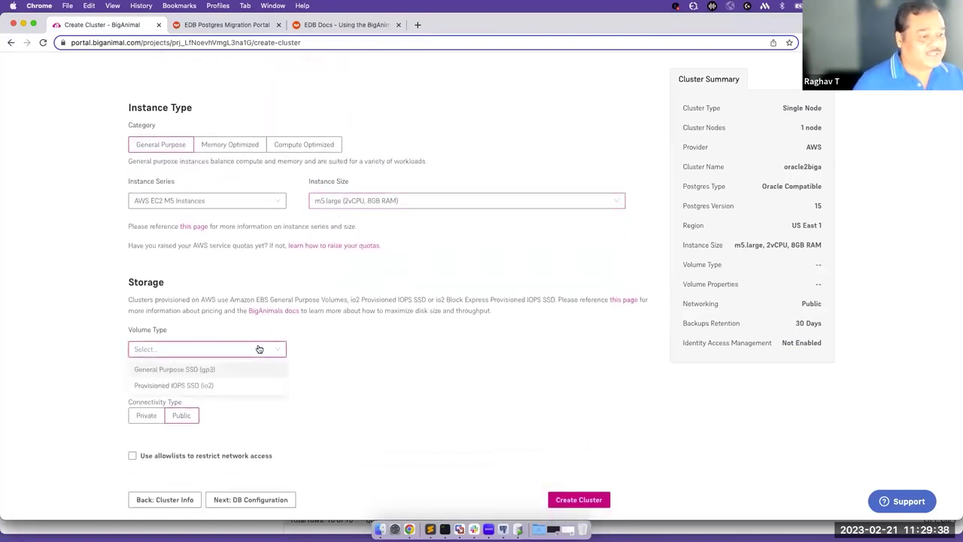
left_click(210, 370)
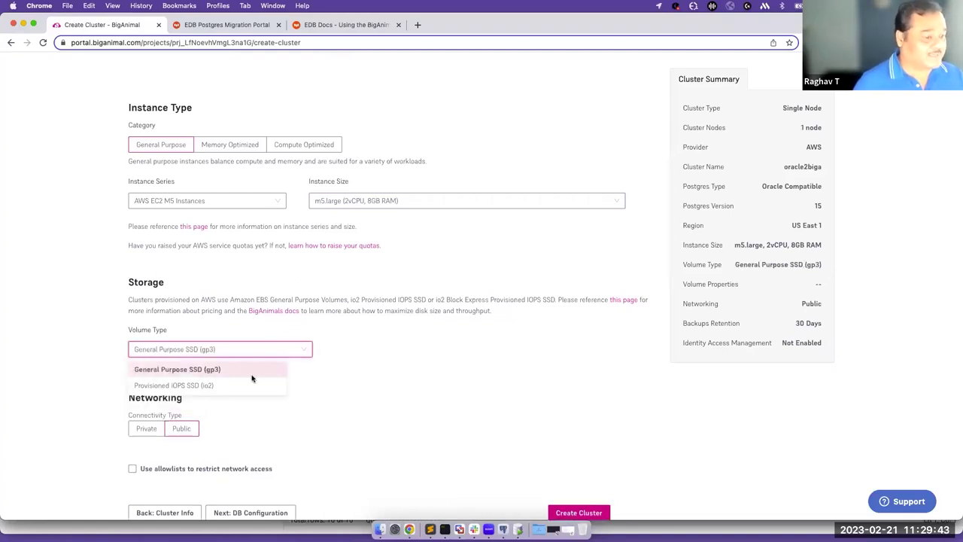
scroll(298, 397, "down", 3)
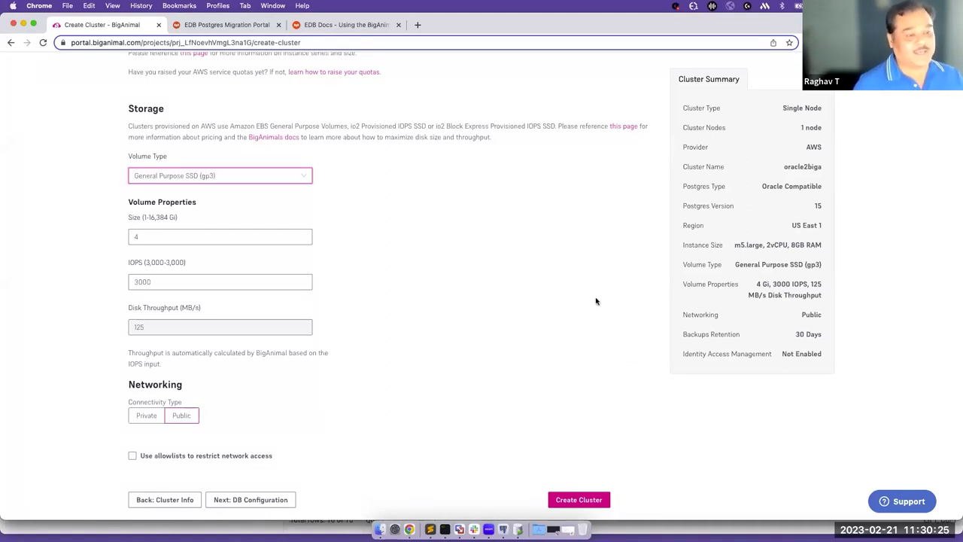
Leave cluster creation for the Clusters list, then switch to the EDB Postgres Migration Portal tab.
scroll(596, 300, "up", 15)
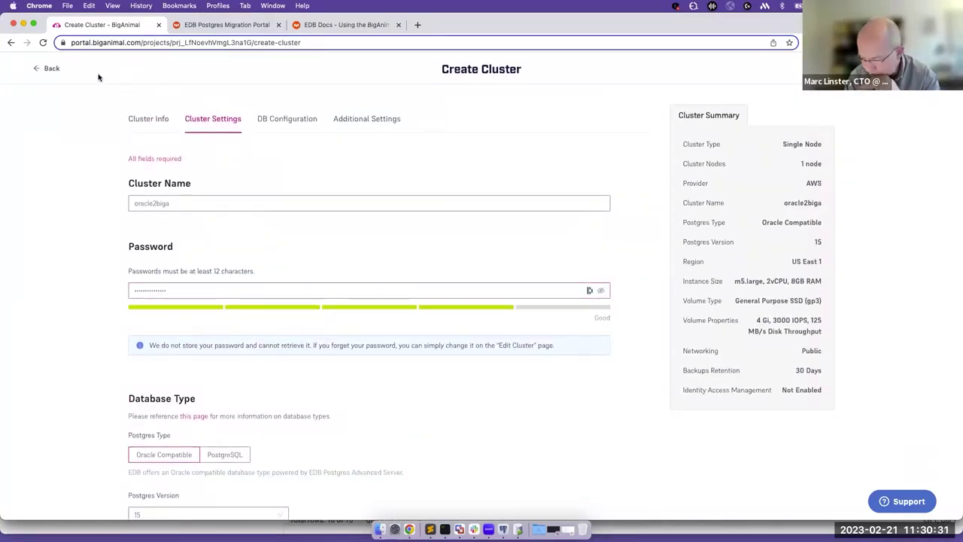
left_click(49, 70)
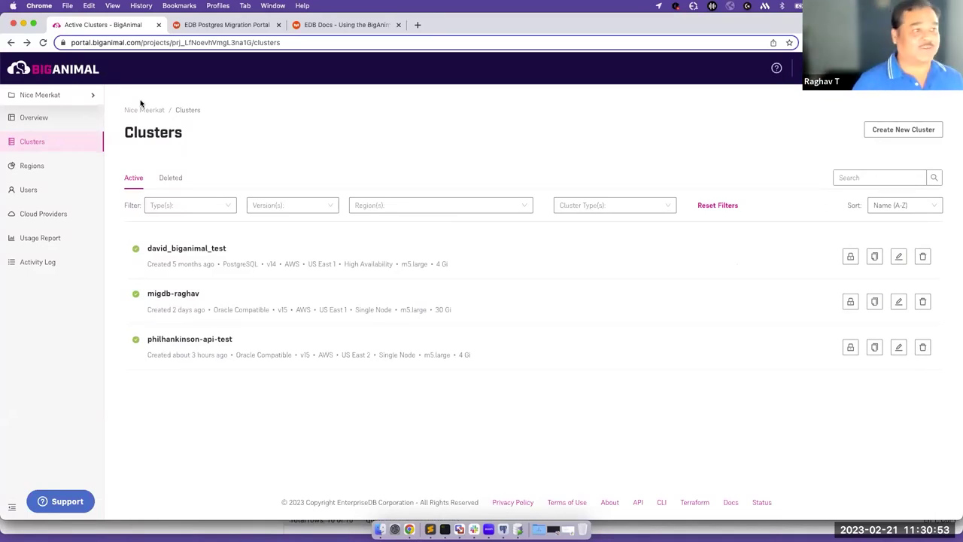
left_click(198, 27)
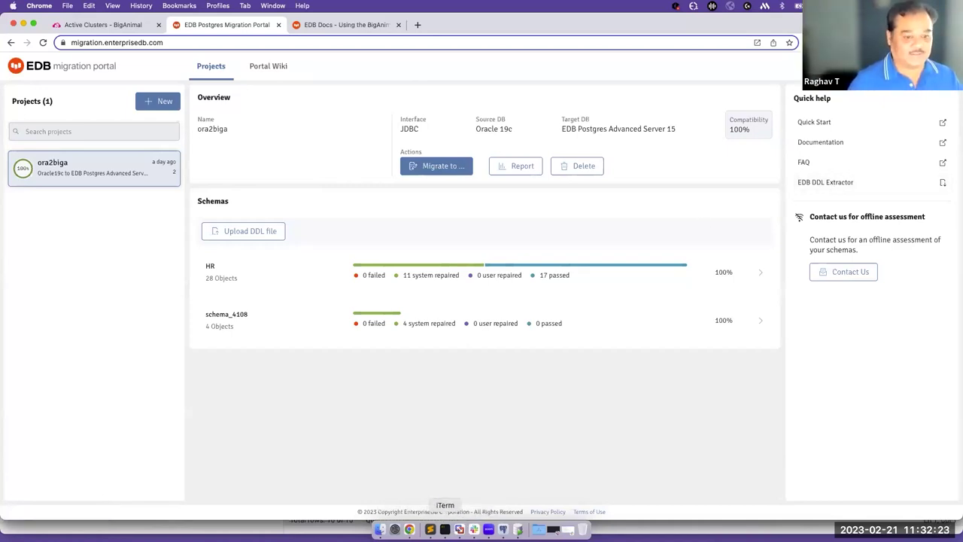
Switch from the ora2biga project overview to the iTerm terminal.
left_click(444, 530)
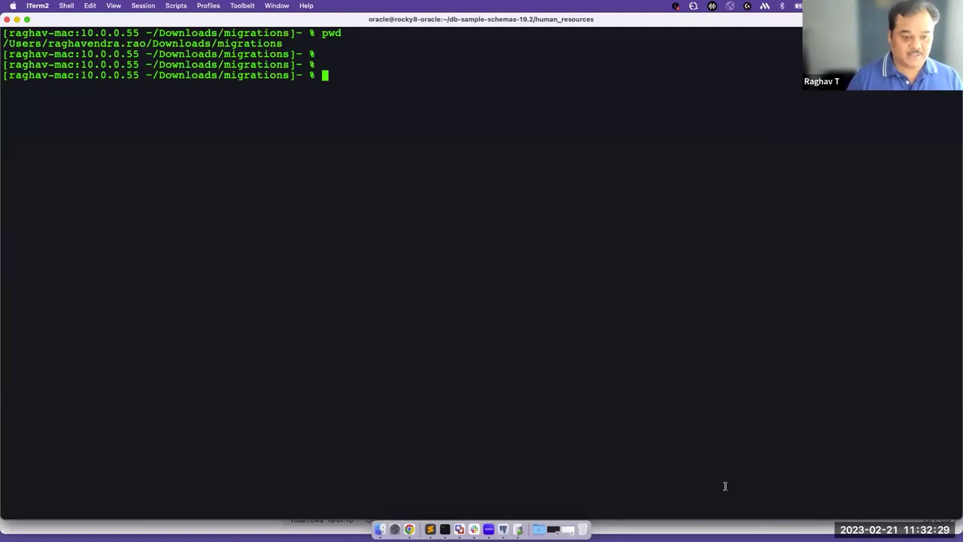
left_click(430, 529)
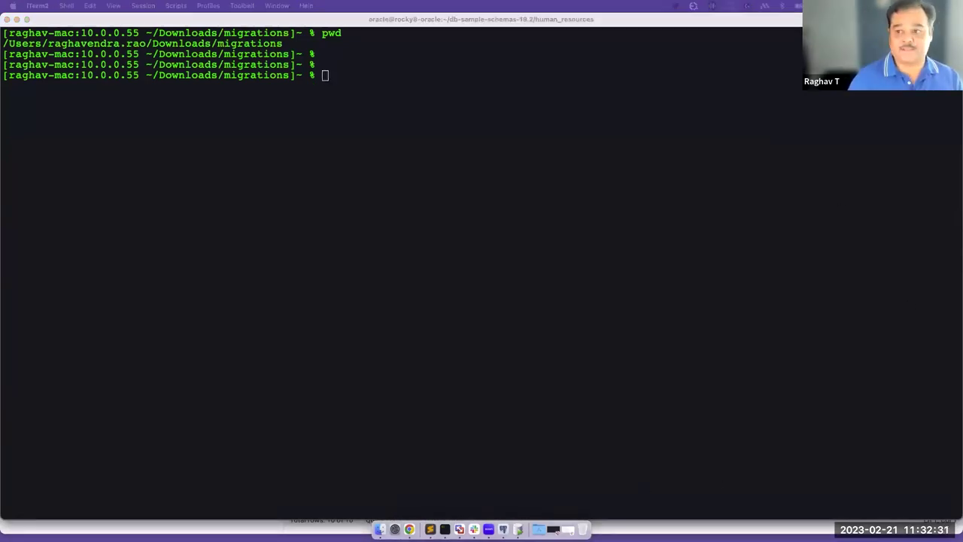
left_click(358, 84)
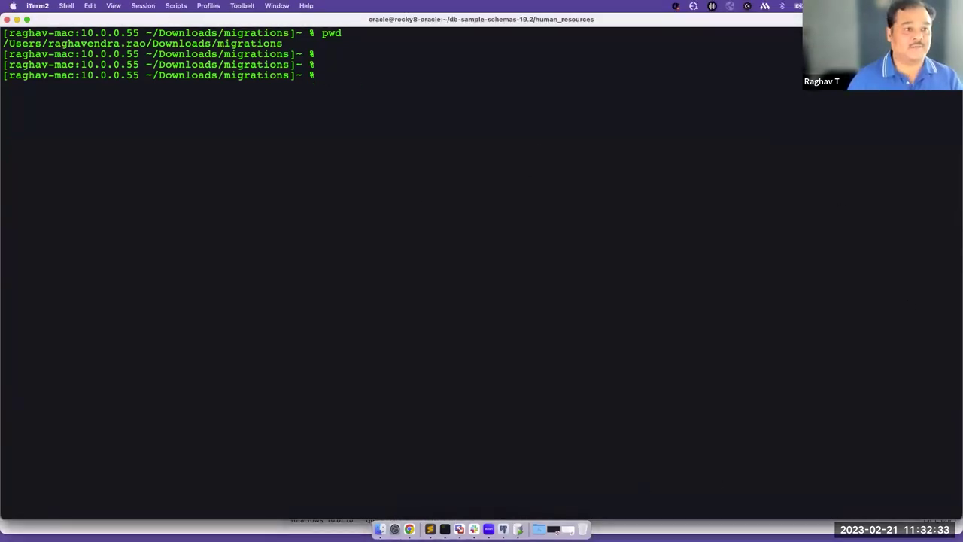
key("super+Tab")
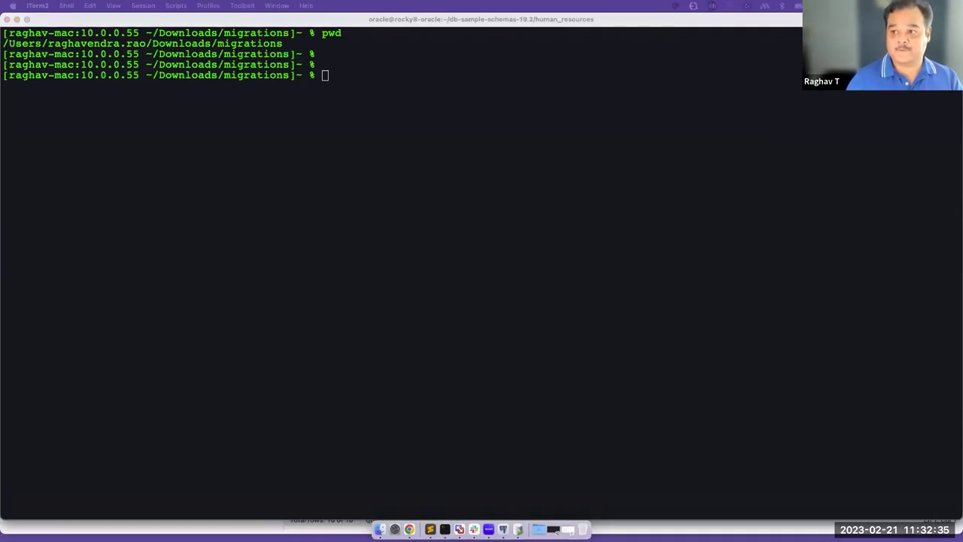
left_click(429, 88)
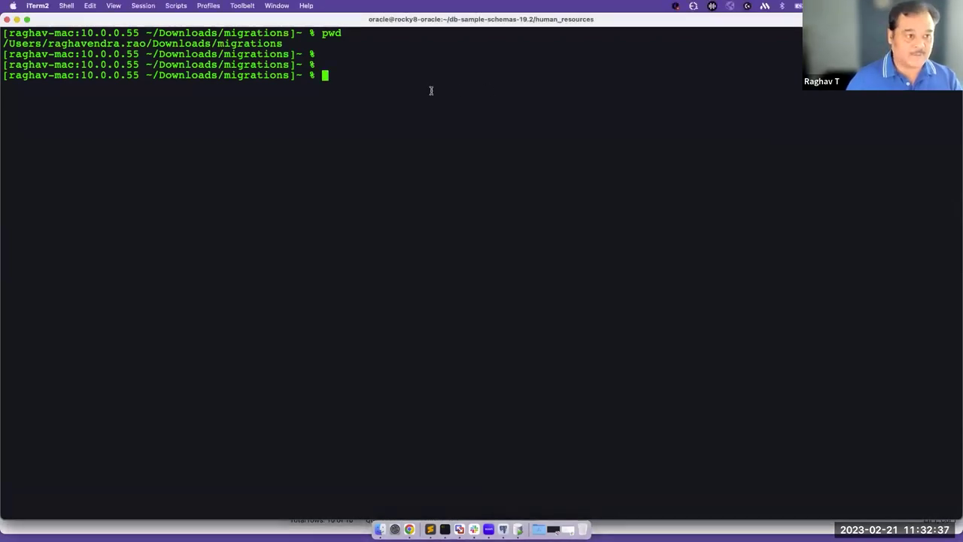
key("super+v")
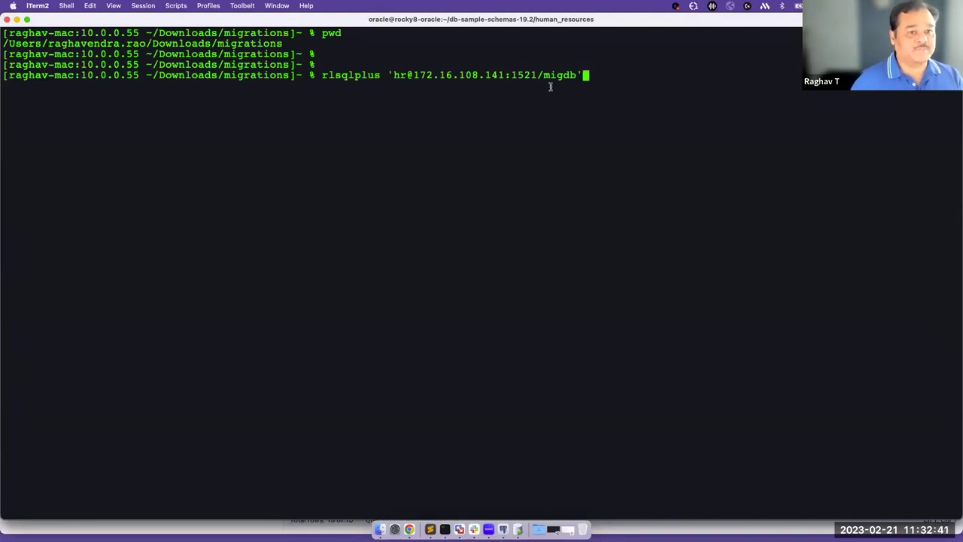
key("Return")
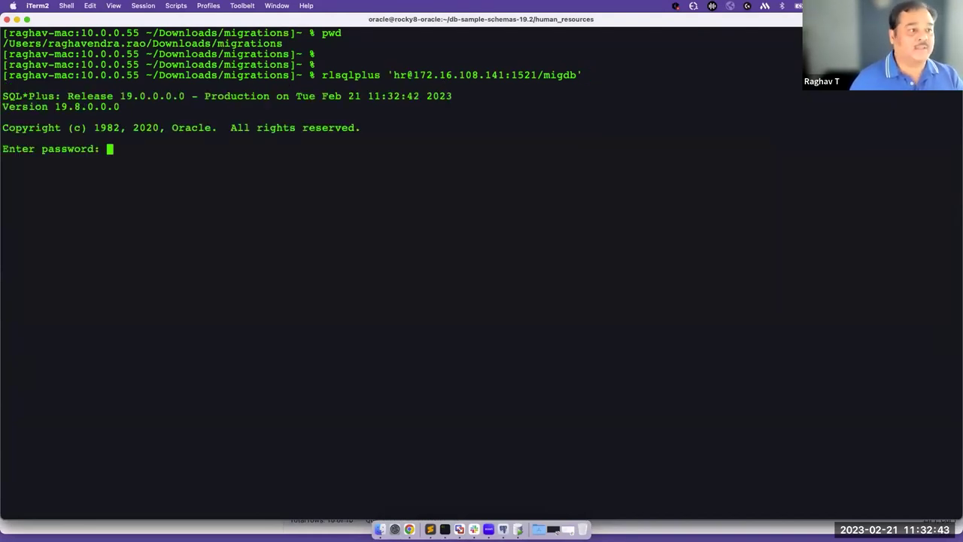
type("*****")
key("Return")
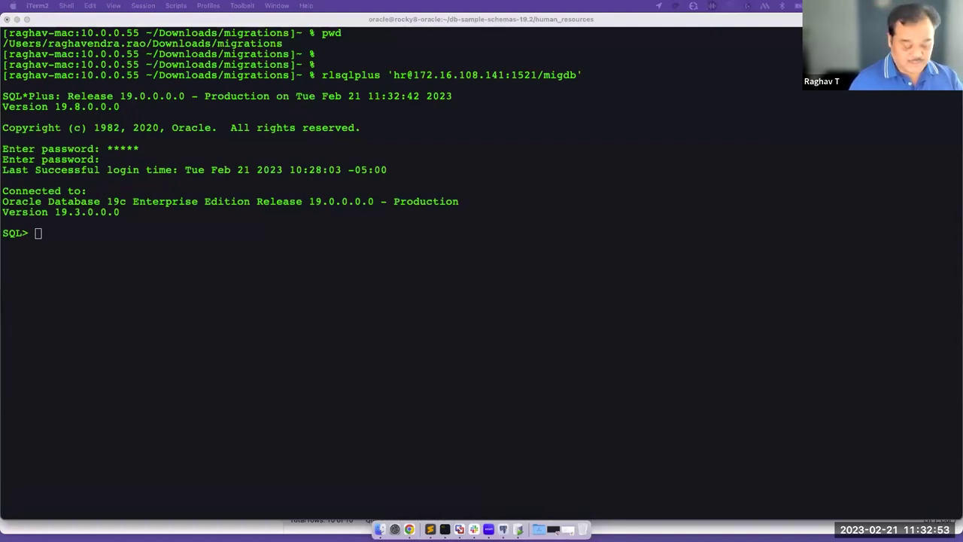
left_click(199, 235)
type("@edb_ddl_extractor_latest.sql")
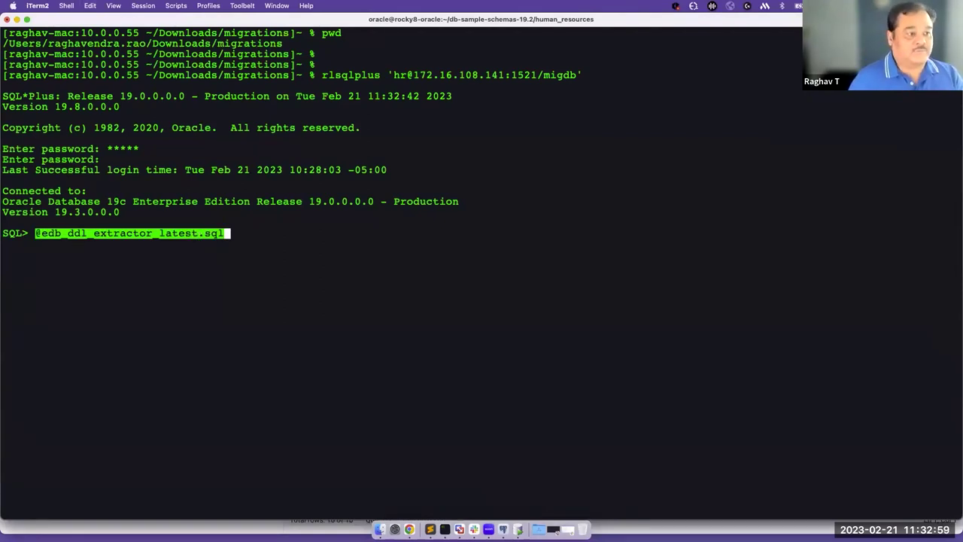
Run the EDB DDL Extractor script and specify hr as the schema to extract.
key("Return")
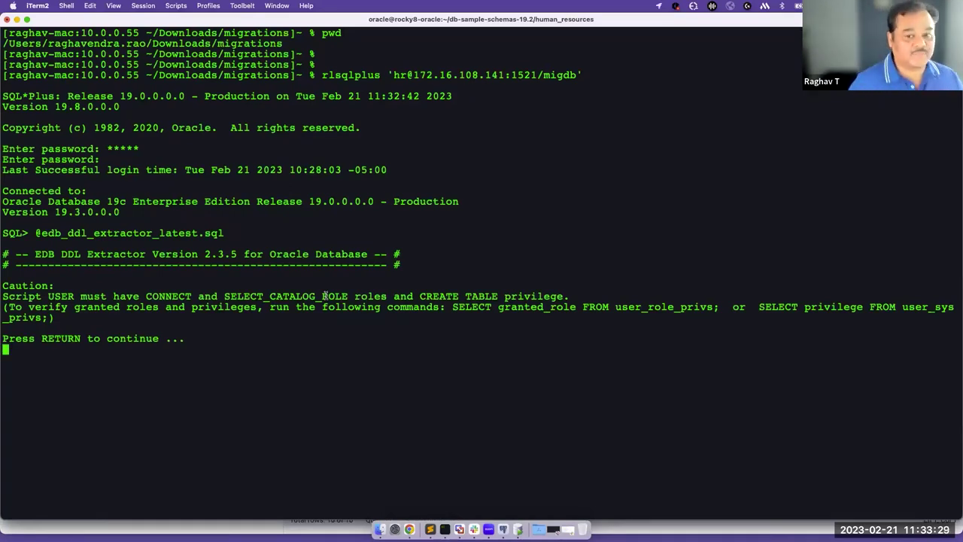
key("Return")
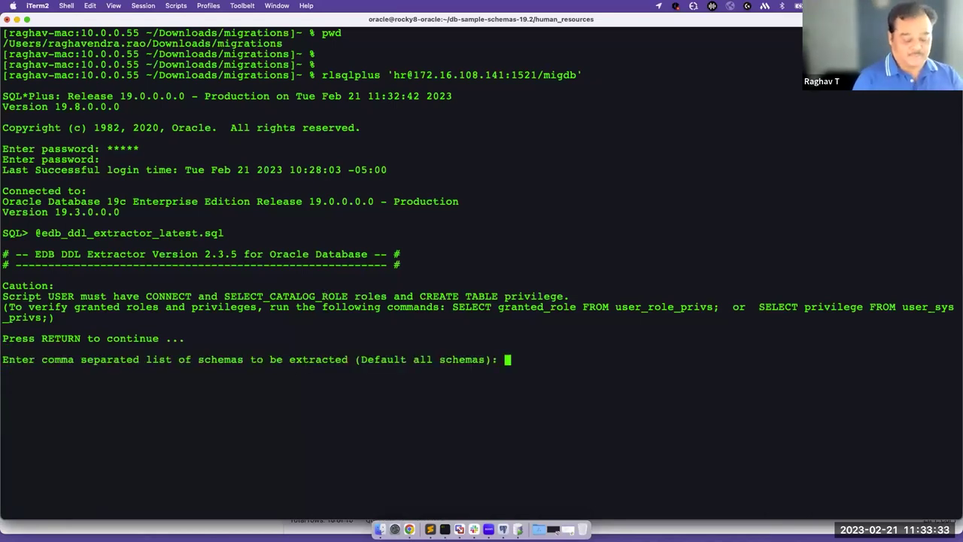
type("hr")
key("Return")
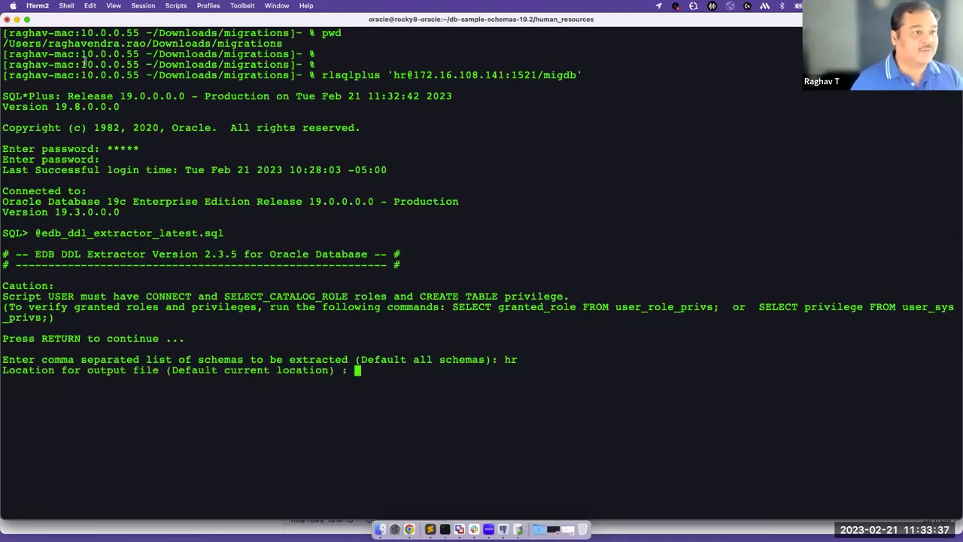
Set the Downloads migrations folder as output location and answer yes to extract dependent objects.
double_click(22, 42)
key("super+c")
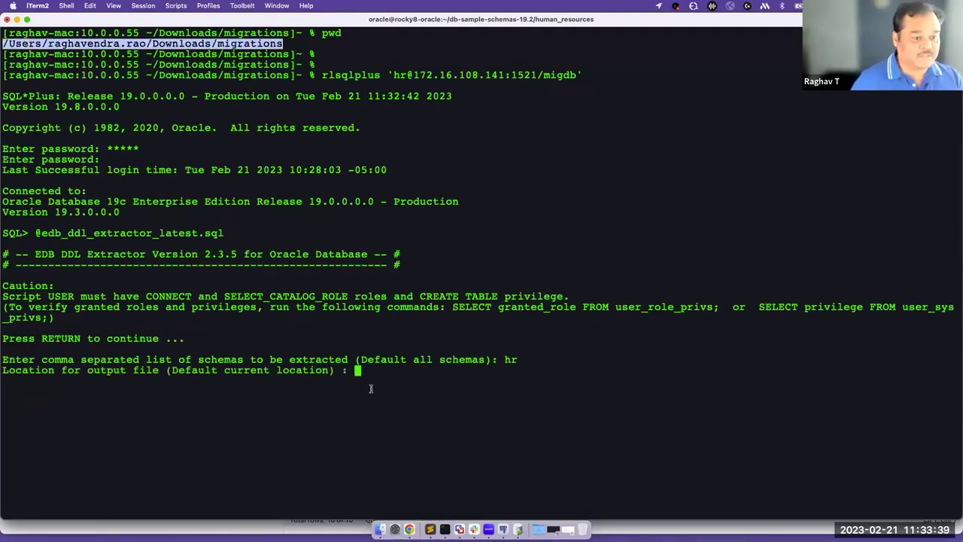
left_click(375, 378)
key("super+v")
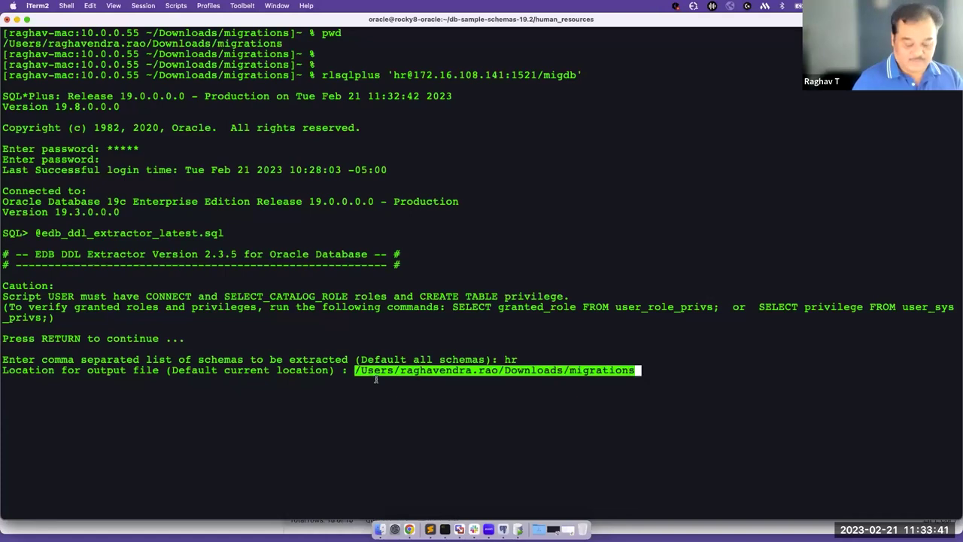
type("/")
key("Return")
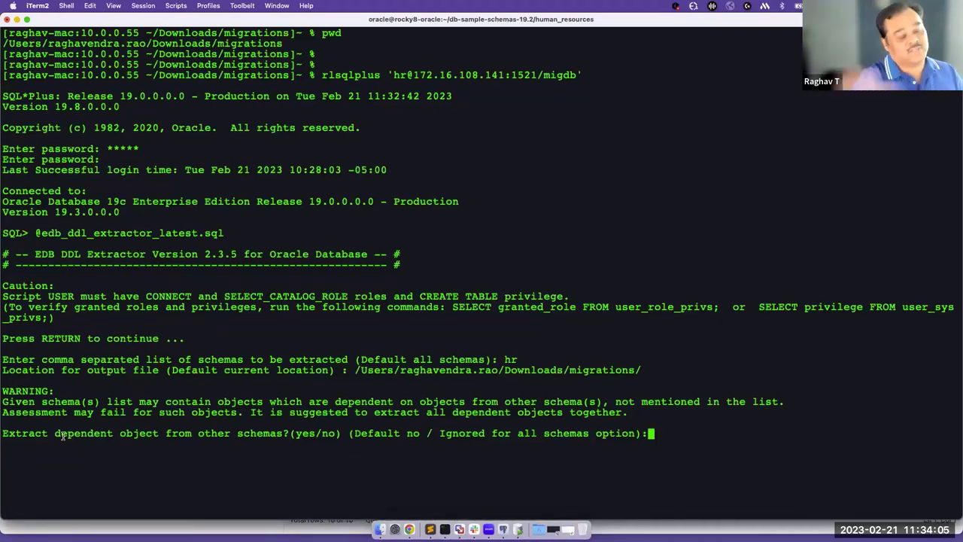
type("yes")
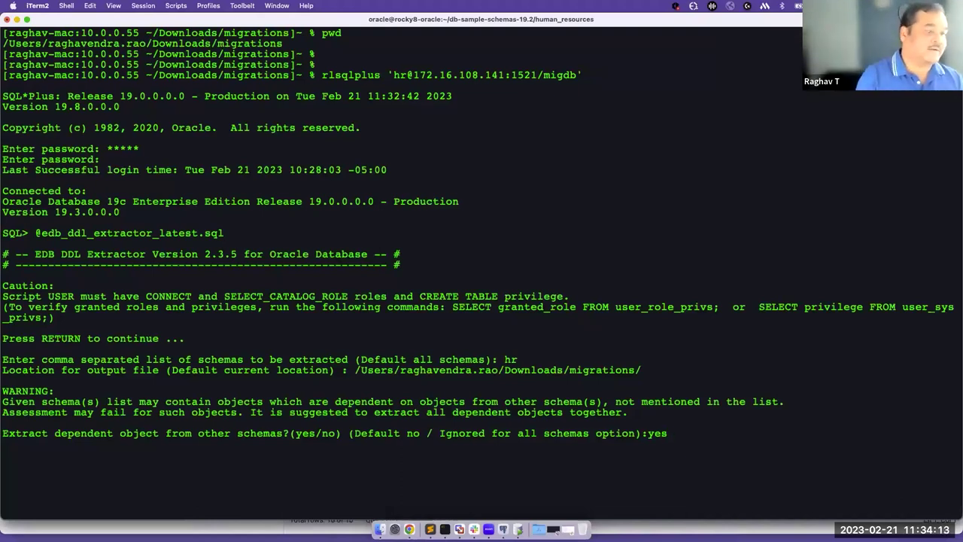
key("Return")
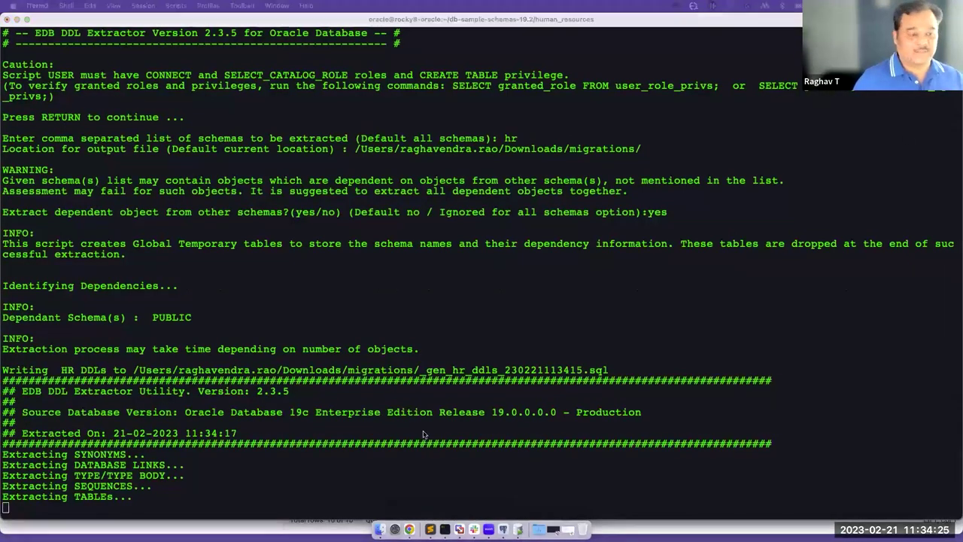
left_click(36, 370)
left_click_drag(36, 369, 589, 369)
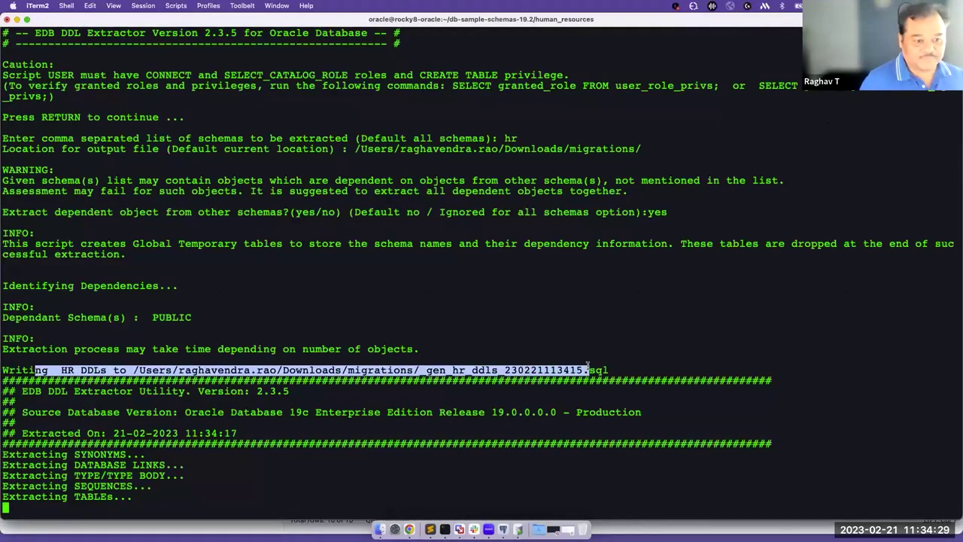
left_click(577, 368)
left_click_drag(423, 369, 589, 368)
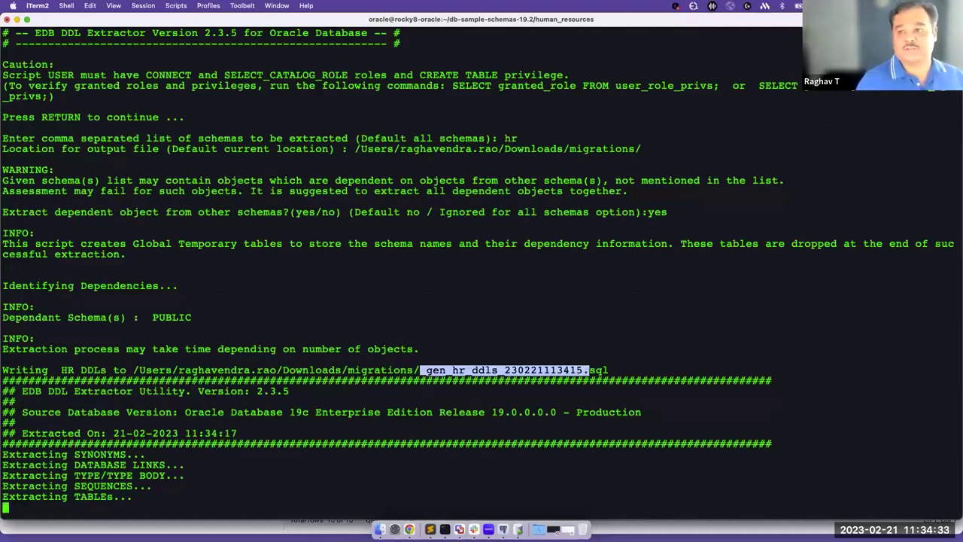
key("super+Tab")
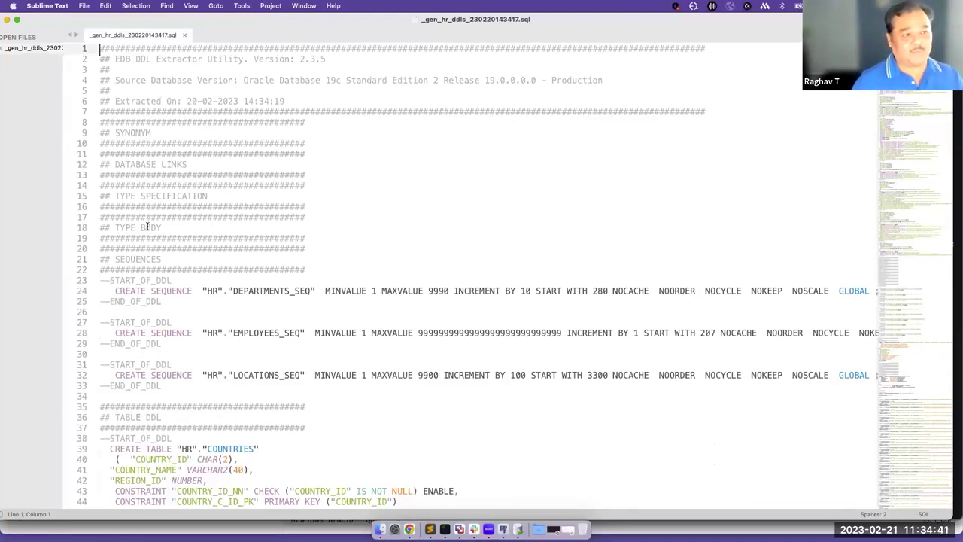
Scroll through the HR DDL file's sequence and table definitions, then close it with Cmd+W.
scroll(149, 227, "down", 5)
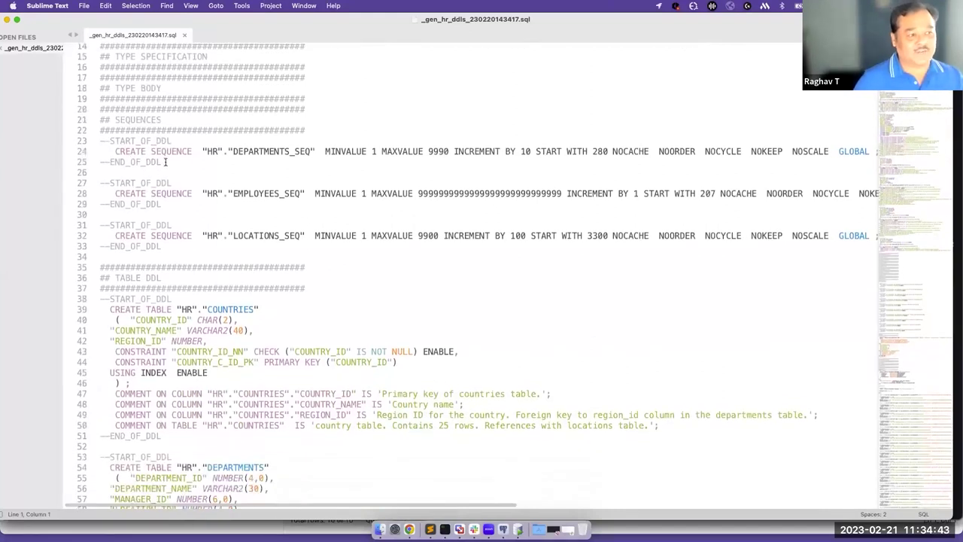
scroll(191, 264, "down", 5)
scroll(192, 264, "down", 4)
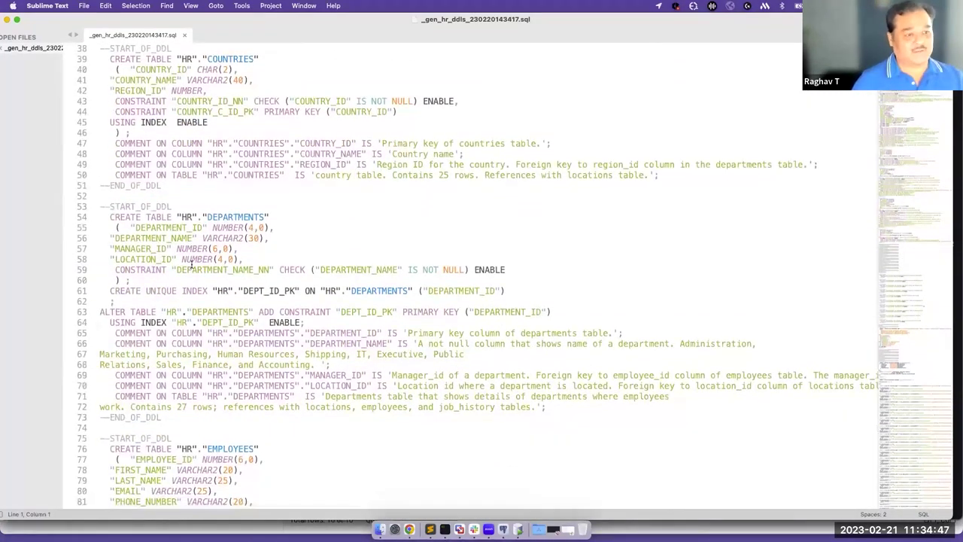
scroll(192, 264, "down", 1)
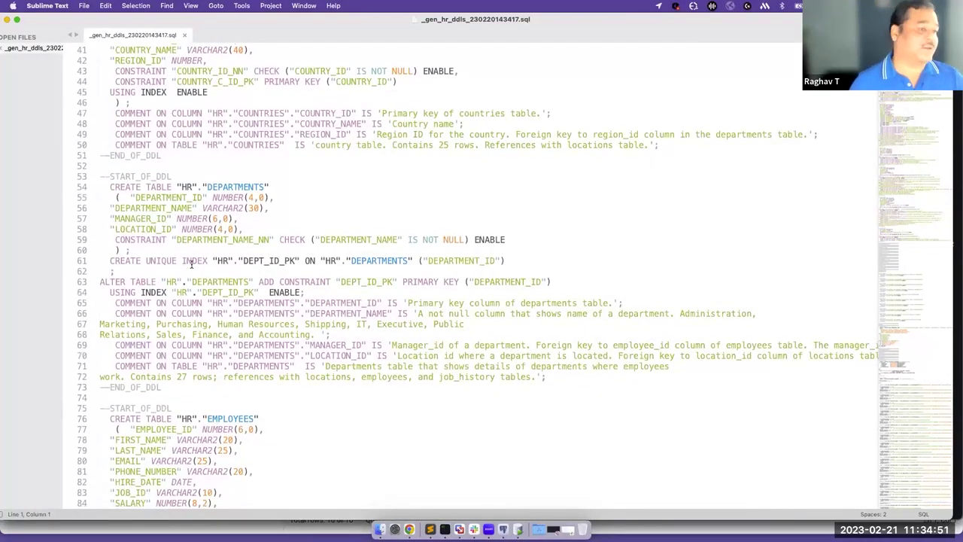
scroll(192, 264, "down", 6)
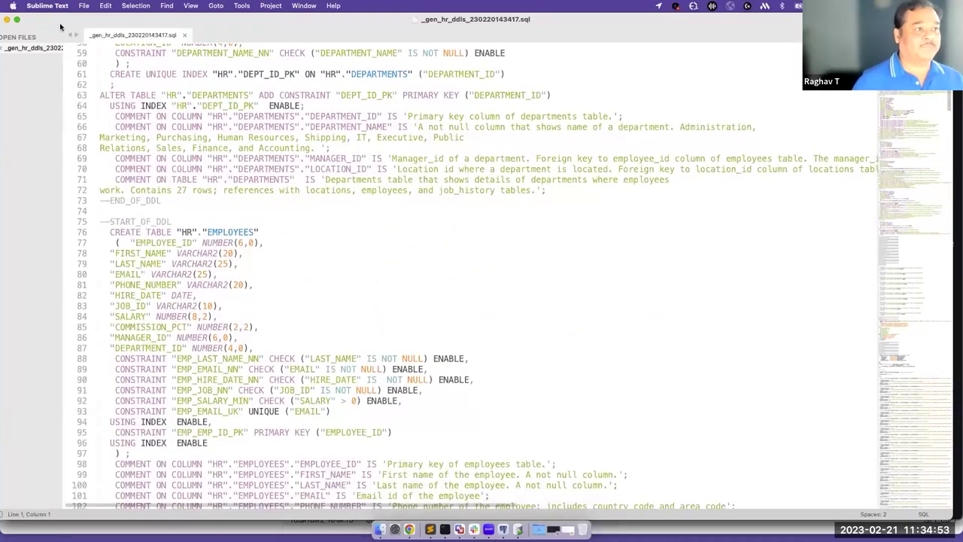
key("super+w")
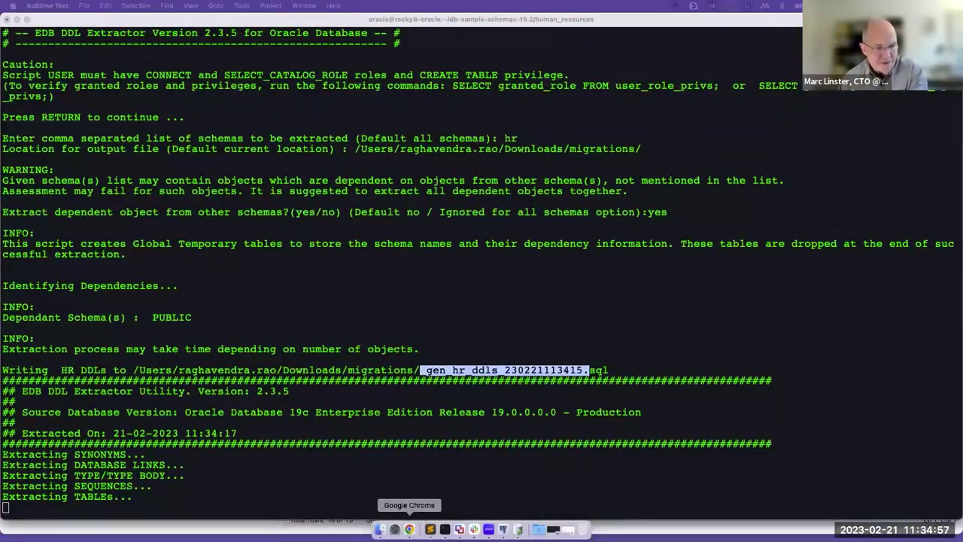
Bring the Migration Portal window forward and start a new migration project.
left_click(410, 529)
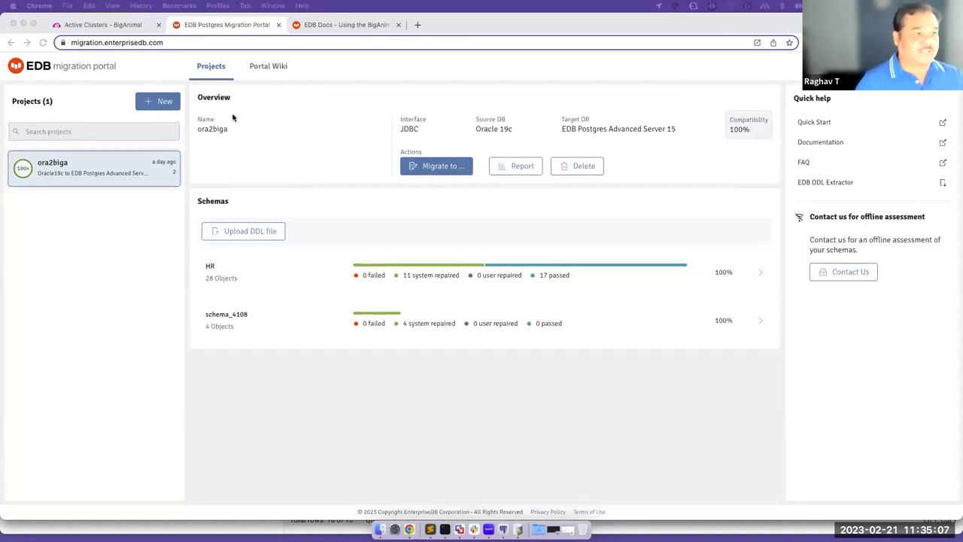
left_click(256, 117)
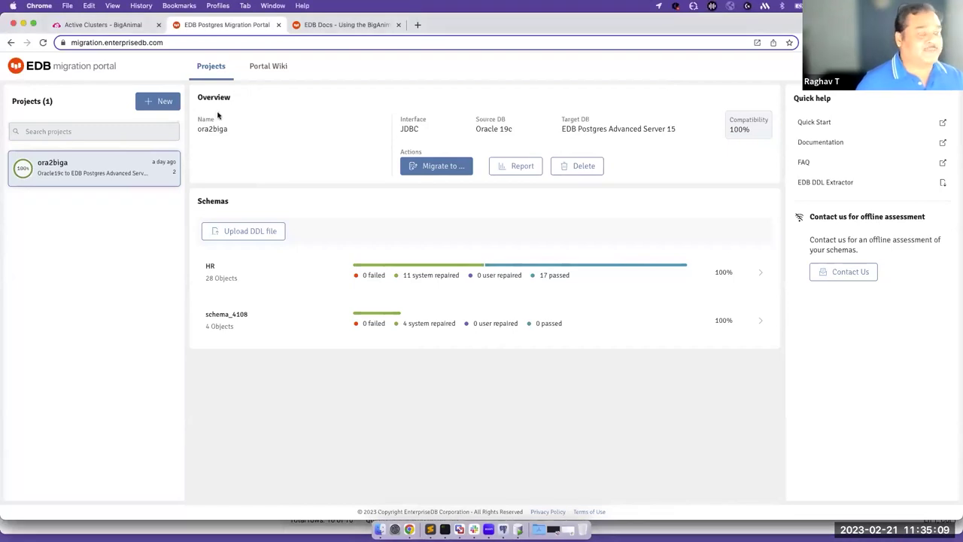
left_click(170, 105)
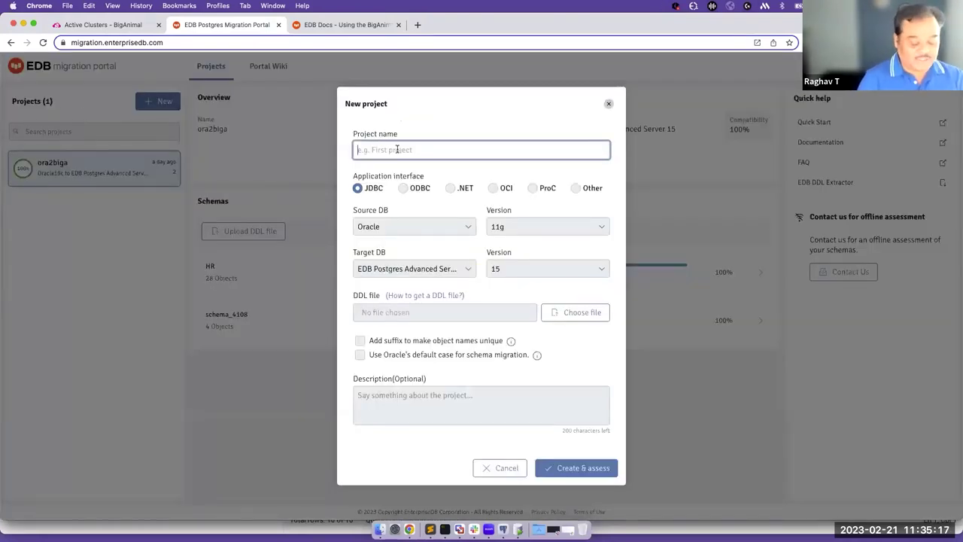
Name the new project 'oracle2Biga' and set the source Oracle version to 19c.
type("ora")
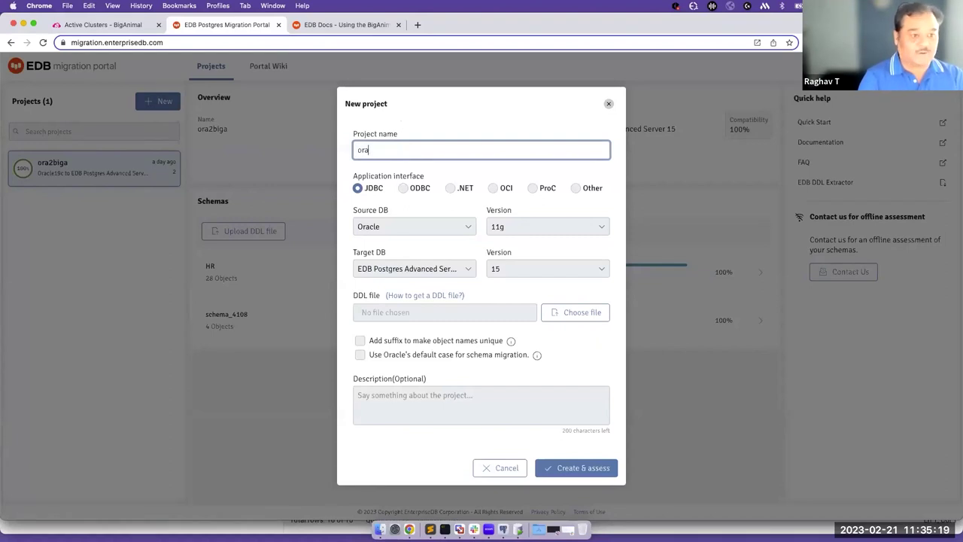
type("cle2Biga")
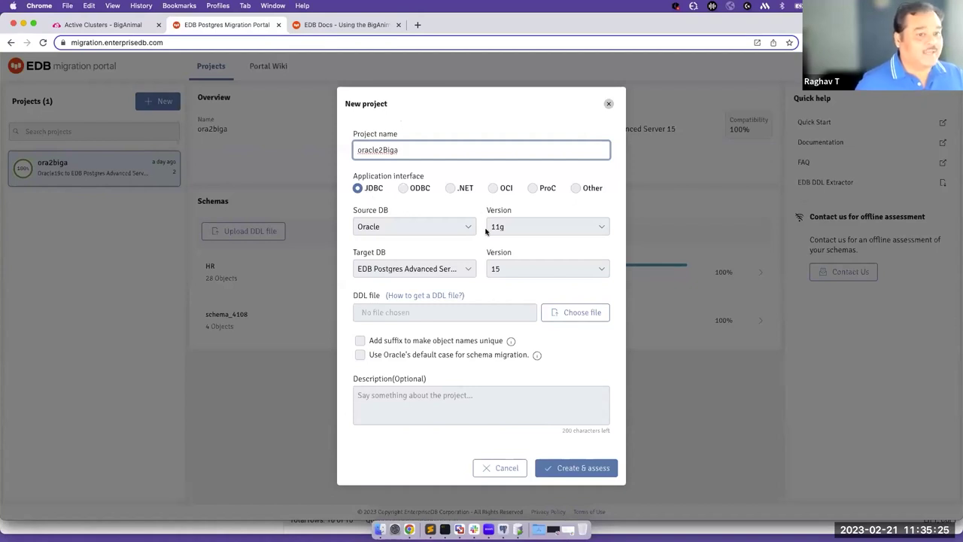
left_click(524, 228)
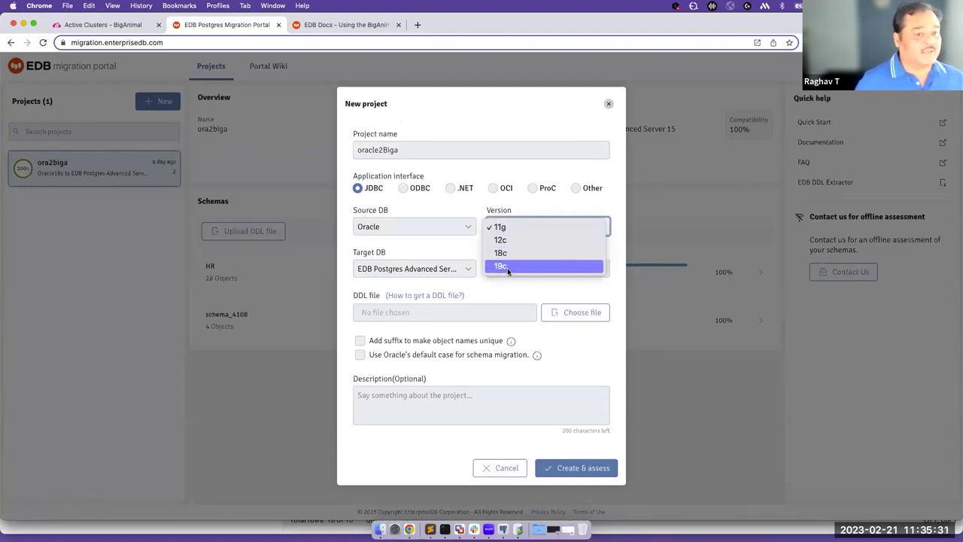
left_click(507, 266)
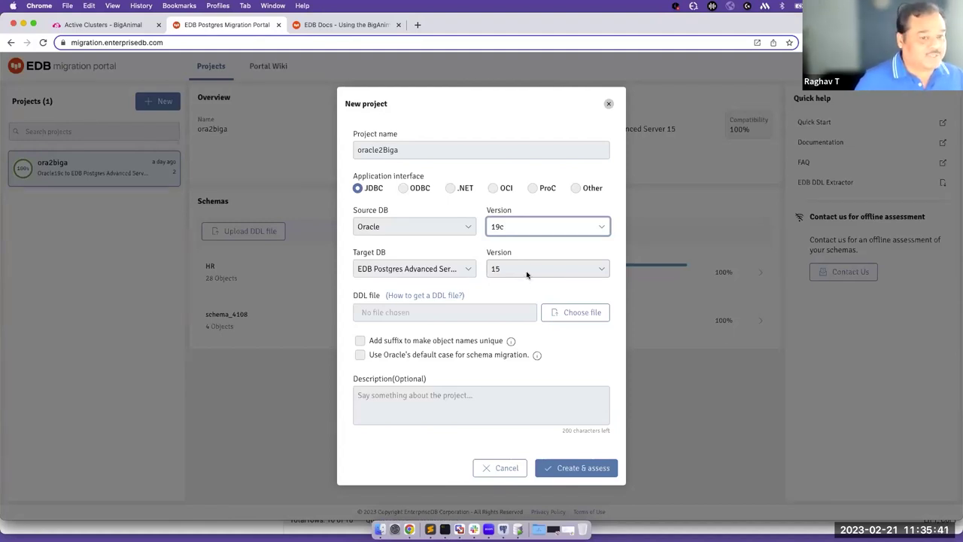
Cancel the DDL file picker, toggle unique-name suffixes, and close the dialog uncreated.
left_click(571, 316)
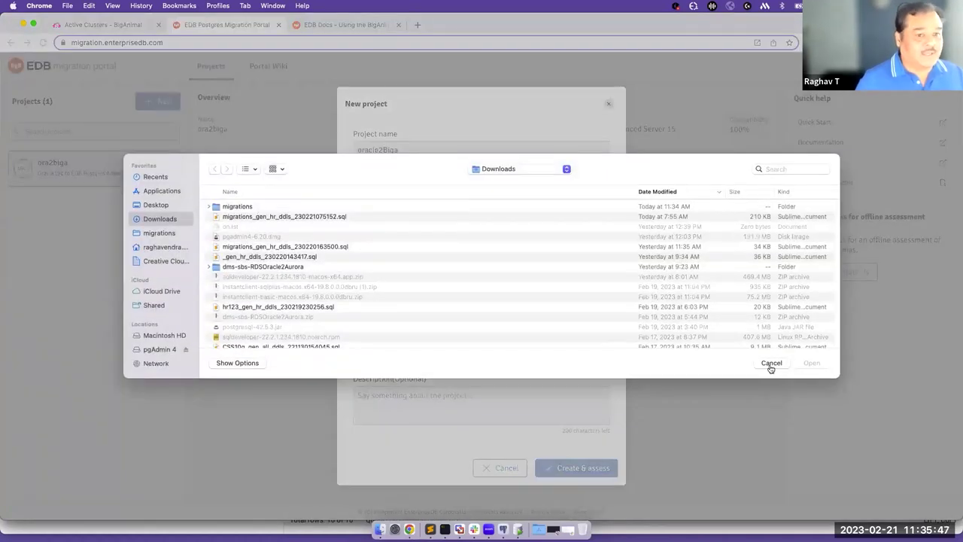
left_click(771, 363)
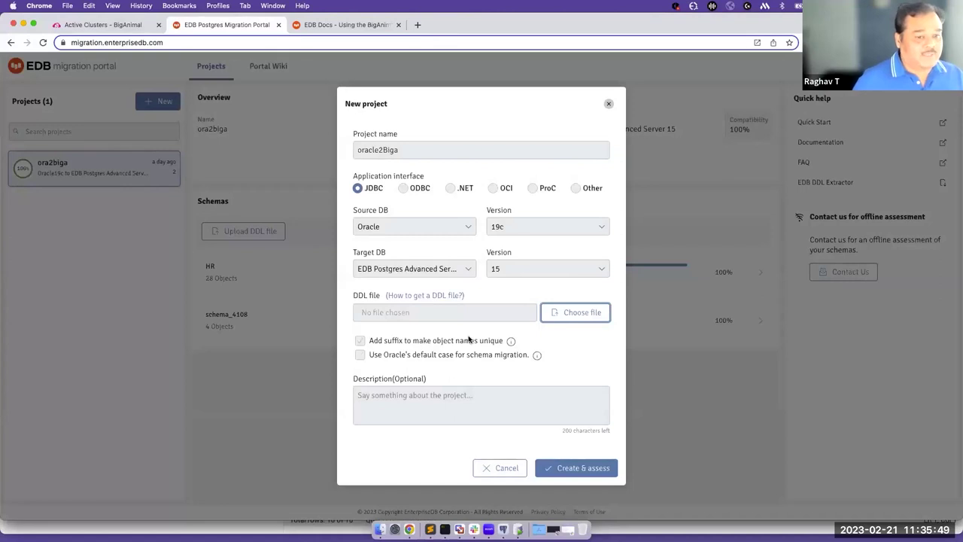
left_click(358, 341)
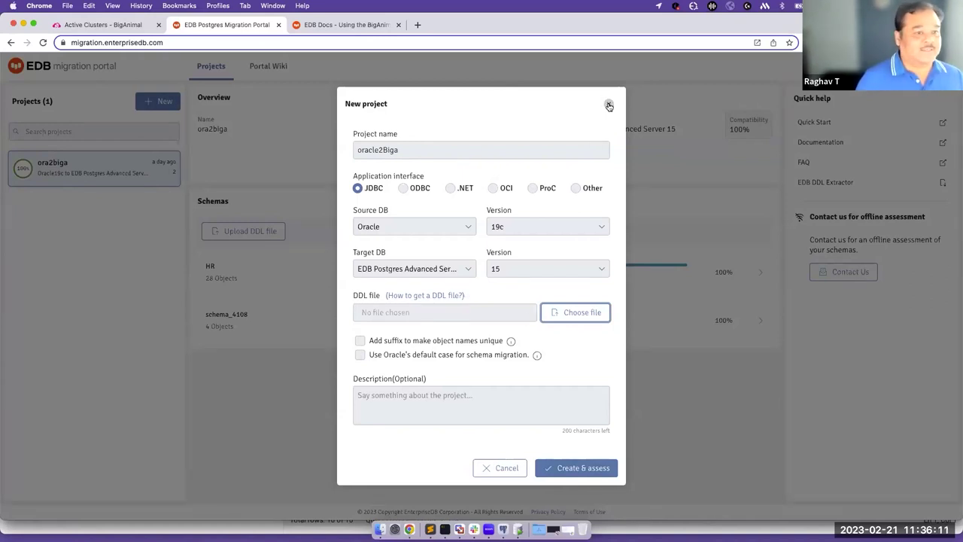
left_click(609, 106)
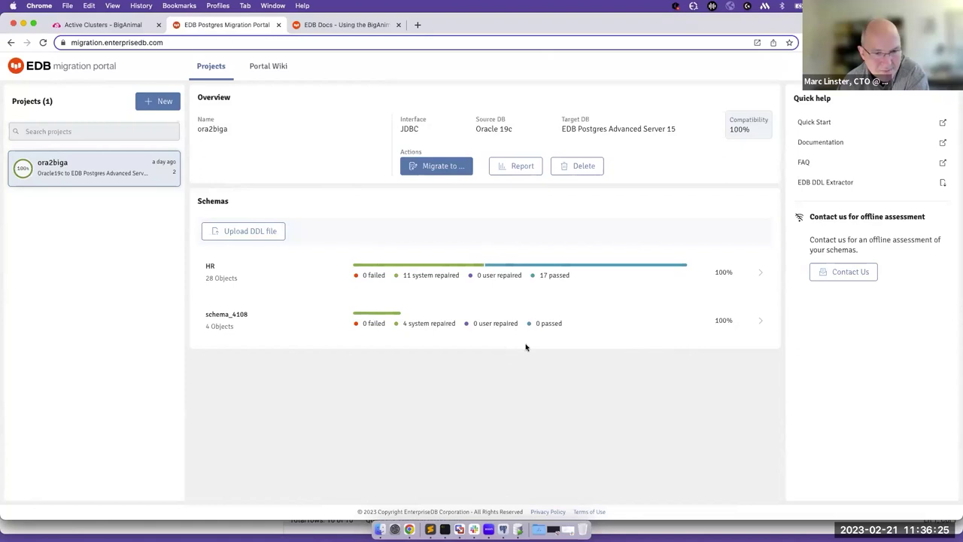
Open the HR schema's assessment: 28 objects, 17 passed, 11 system repaired.
left_click(241, 278)
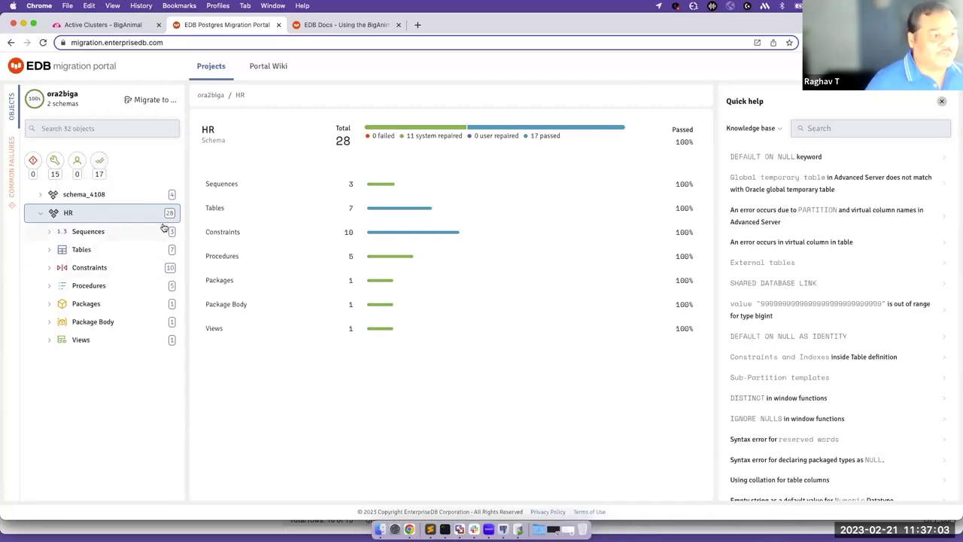
Expand the HR procedures and show ADD_JOB_HISTORY's source and converted code.
left_click(50, 252)
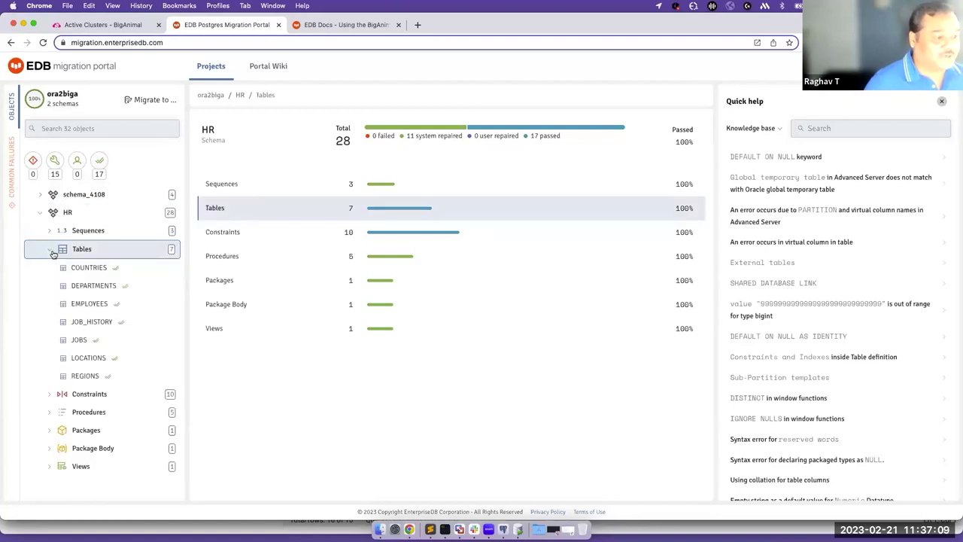
left_click(50, 250)
left_click(50, 286)
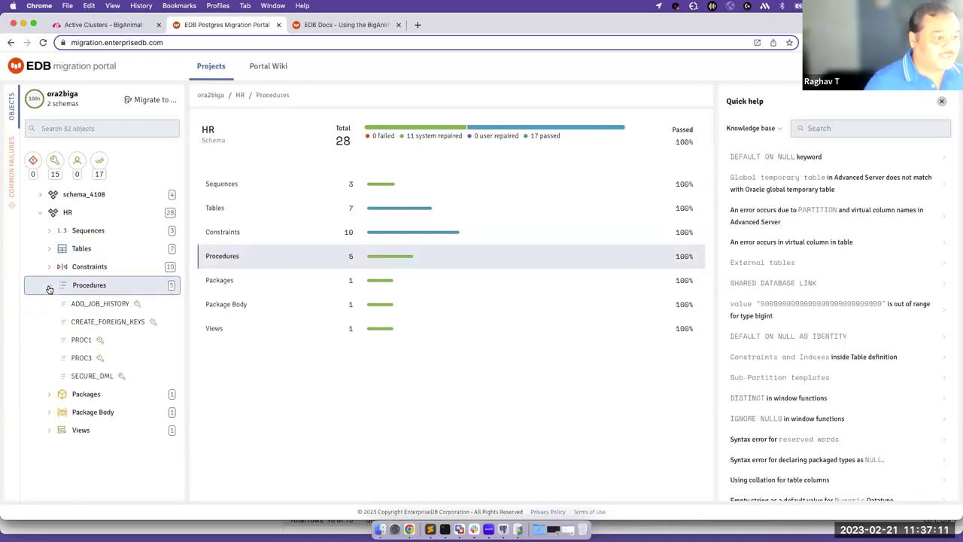
left_click(110, 307)
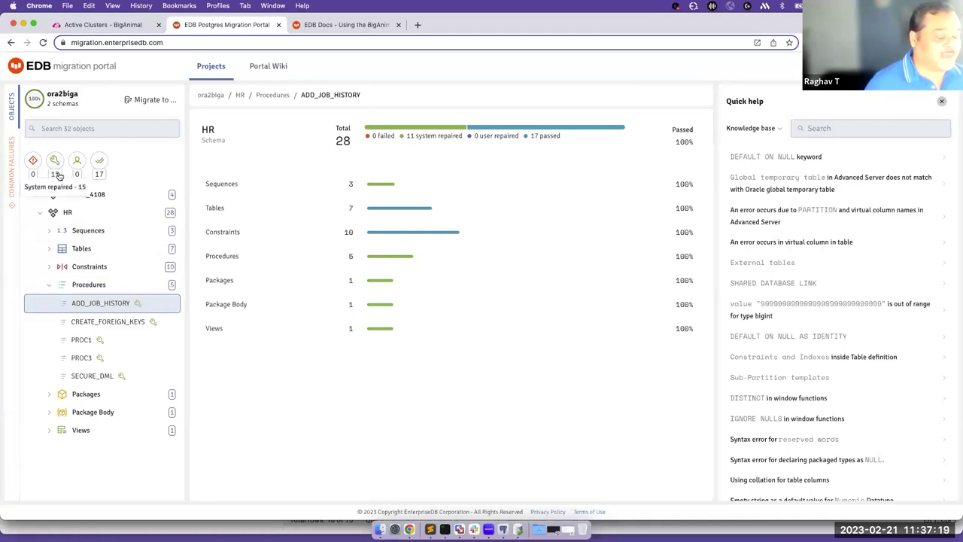
left_click(137, 308)
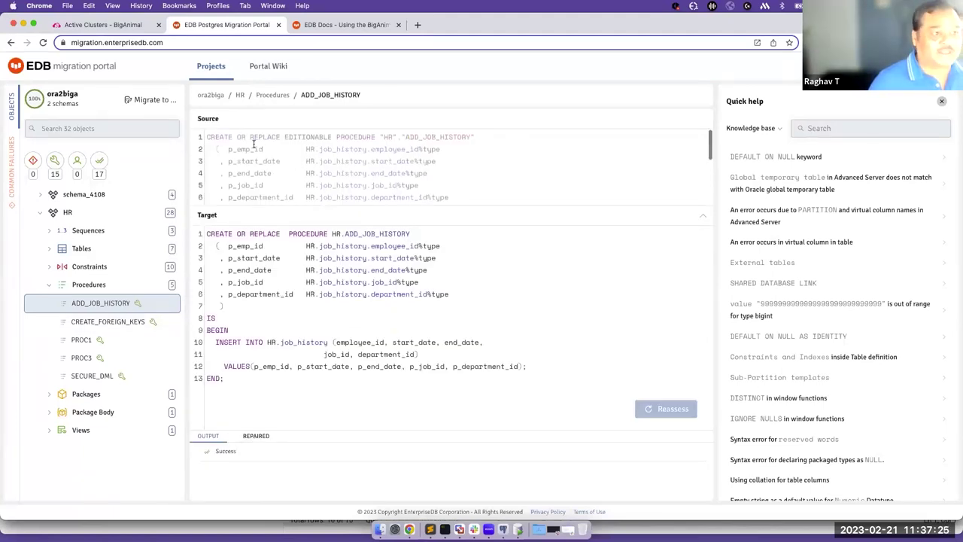
Review ADD_JOB_HISTORY's ERH-2013 repair removing EDITIONABLE, then return to the ora2biga overview.
scroll(301, 166, "down", 3)
scroll(305, 169, "up", 3)
scroll(305, 168, "down", 2)
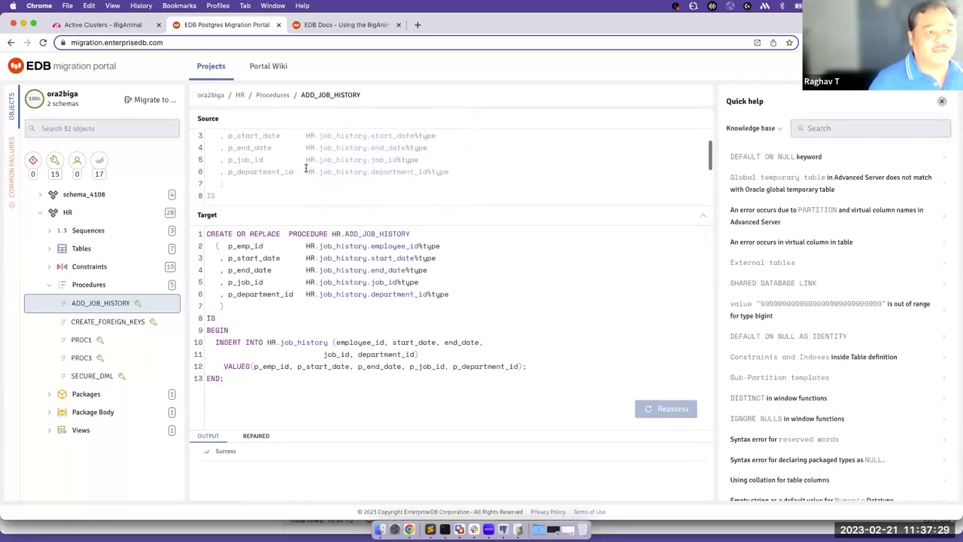
scroll(305, 168, "down", 1)
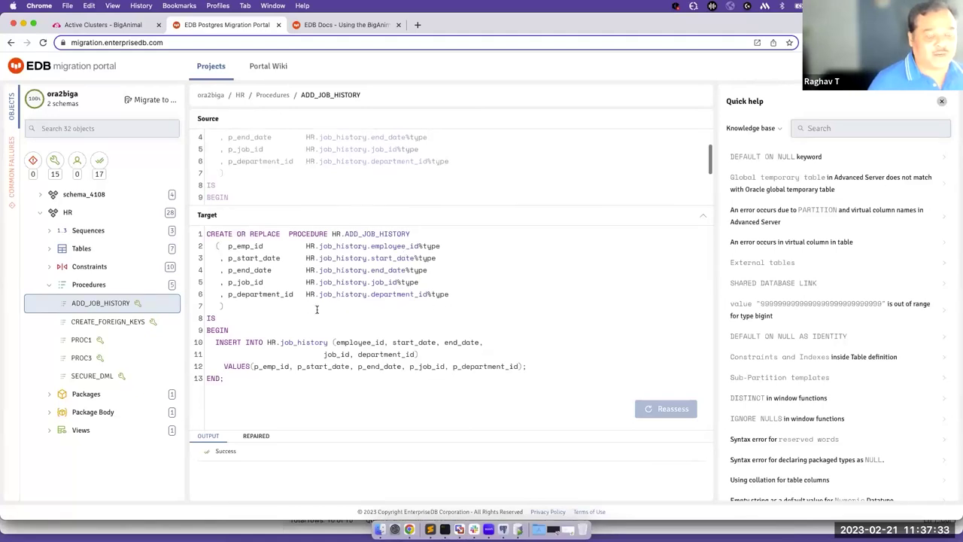
left_click(254, 438)
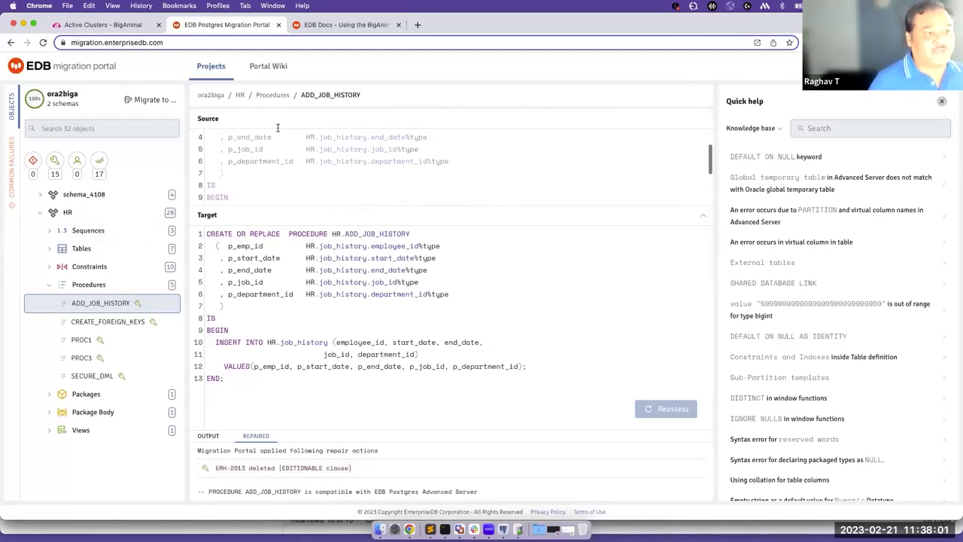
left_click(211, 95)
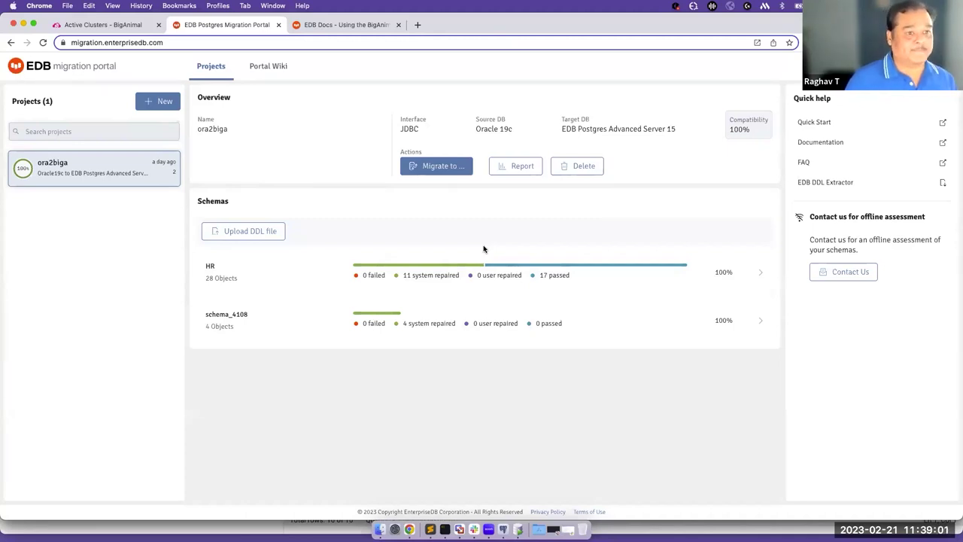
Launch Migrate to for the ora2biga schemas to reach the offline/online choice.
left_click(425, 170)
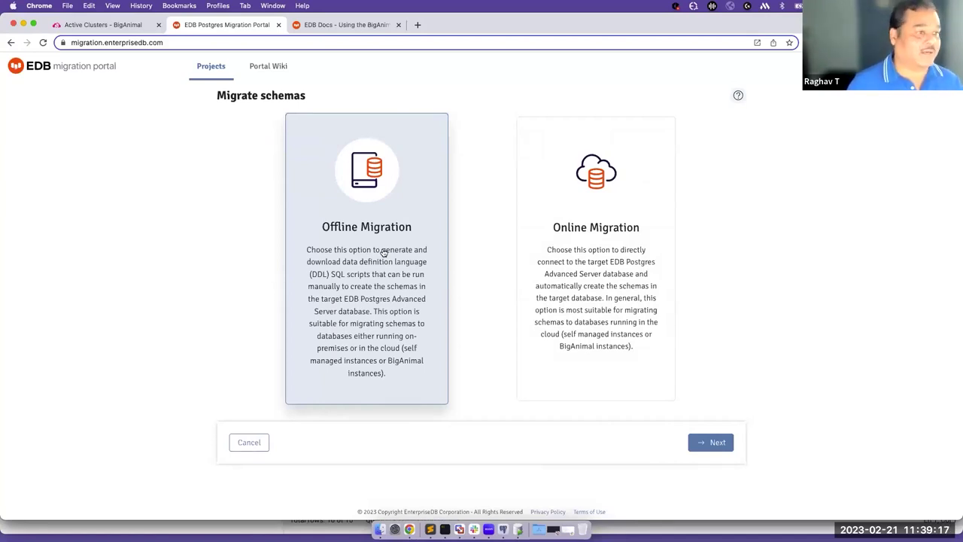
Choose Online Migration with all schemas, including HR's seven object types, and continue.
left_click(572, 264)
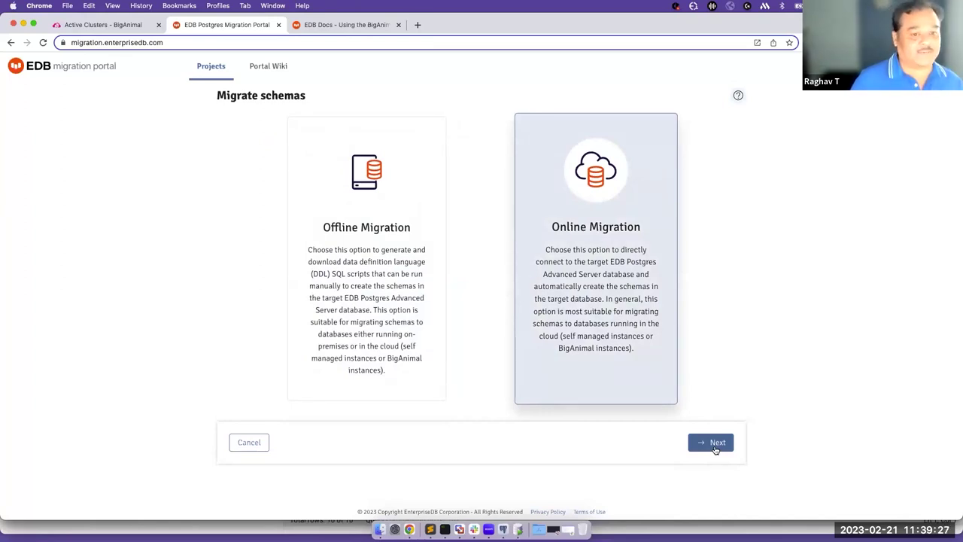
left_click(715, 446)
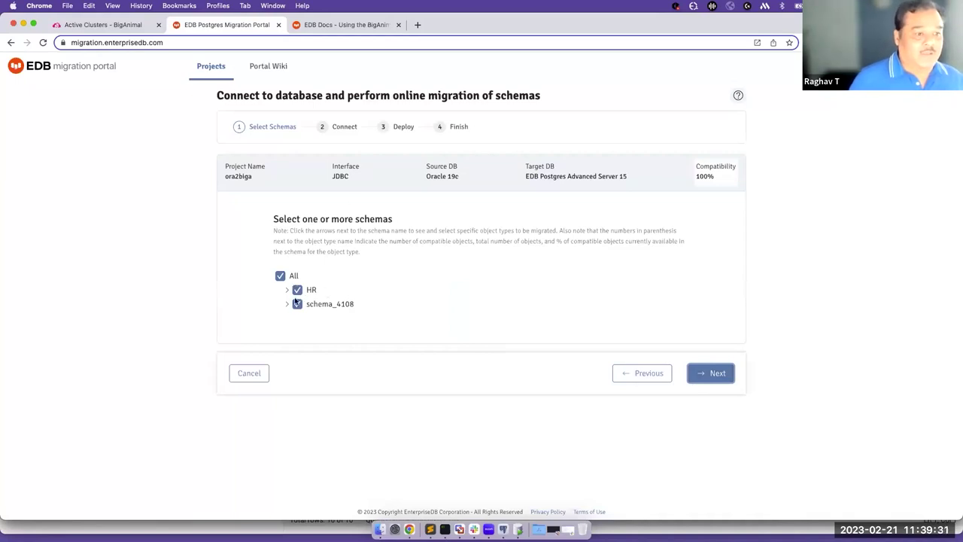
left_click(287, 290)
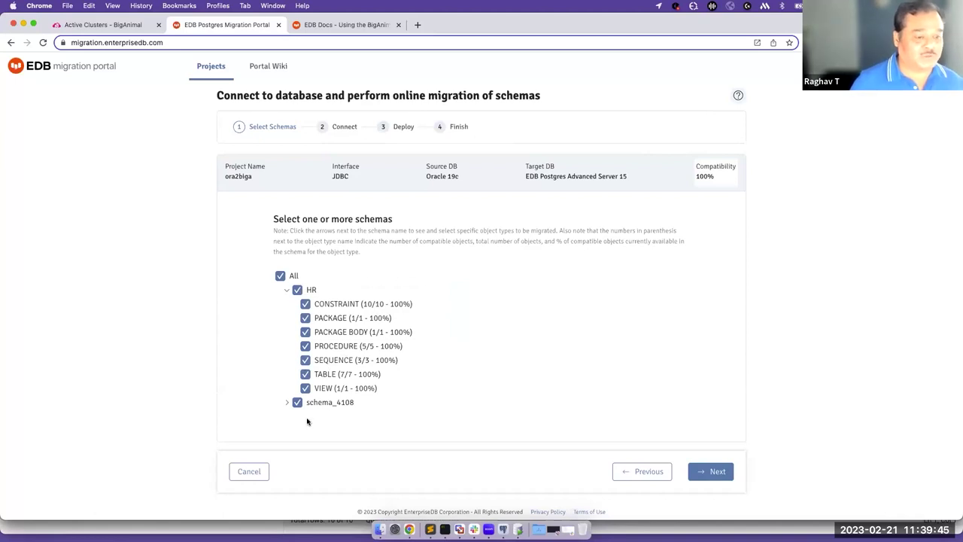
left_click(714, 473)
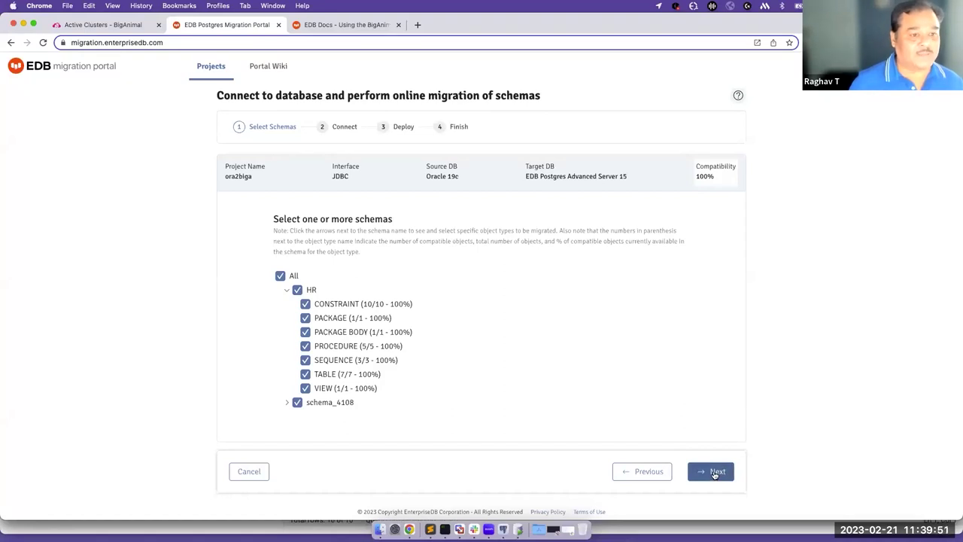
left_click(343, 258)
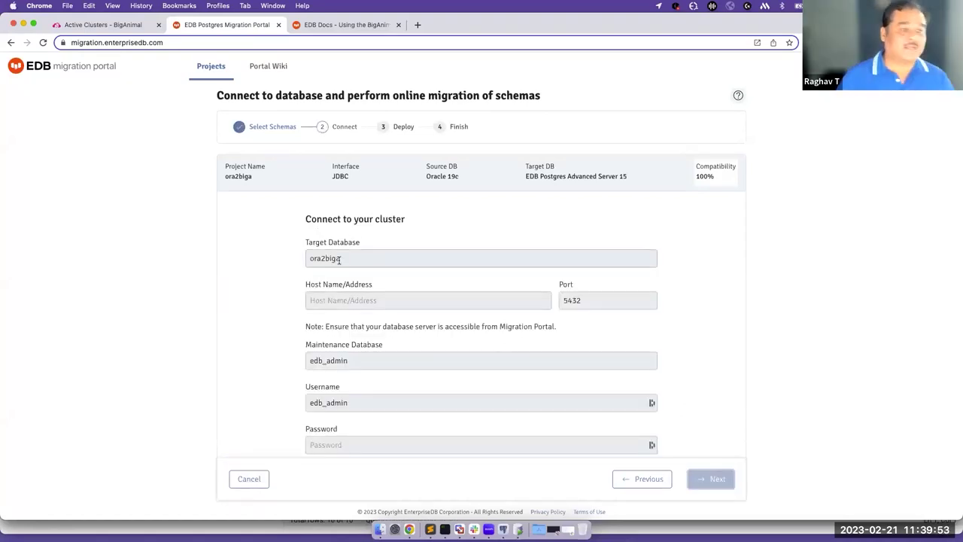
left_click_drag(342, 259, 308, 258)
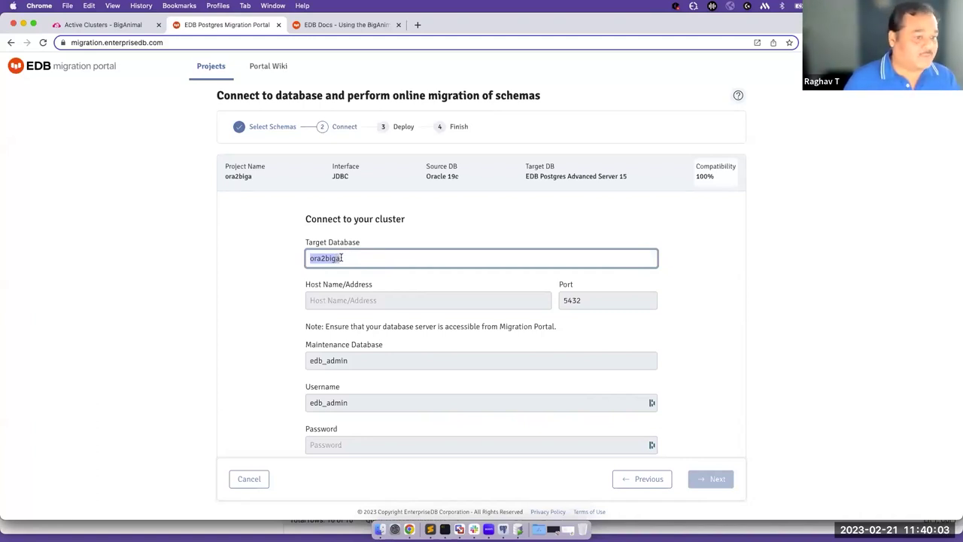
left_click(344, 299)
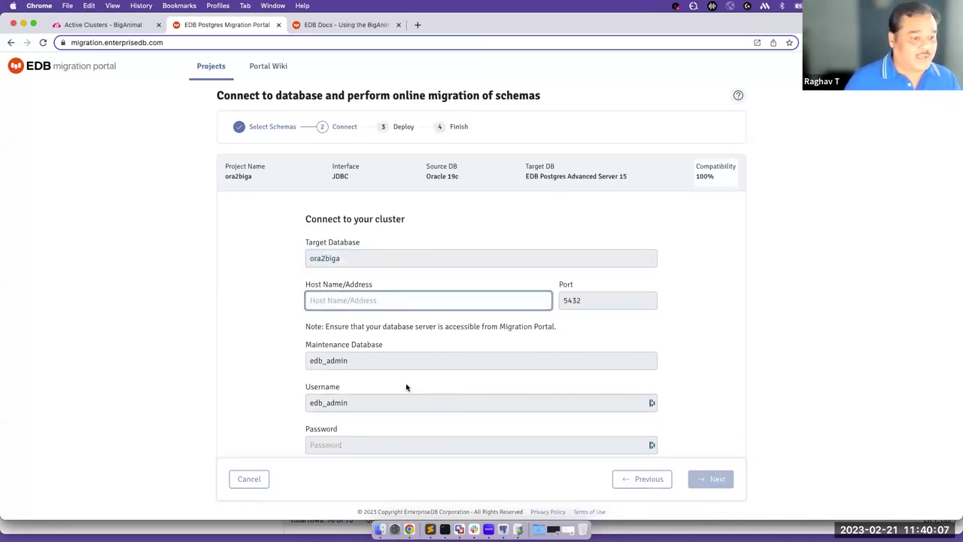
scroll(407, 387, "down", 2)
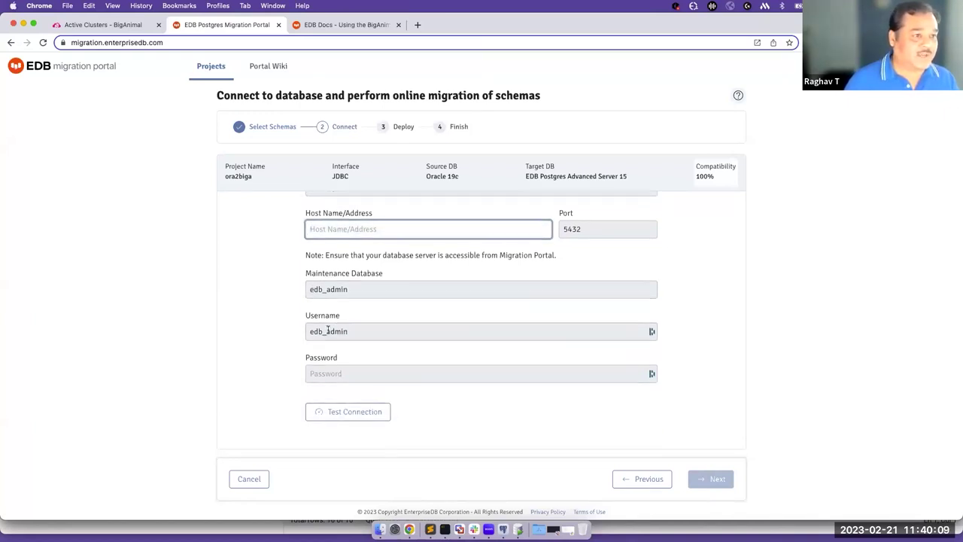
View the migdb-raghav cluster's Quick Connect details in BigAnimal, then return to the portal.
left_click(112, 26)
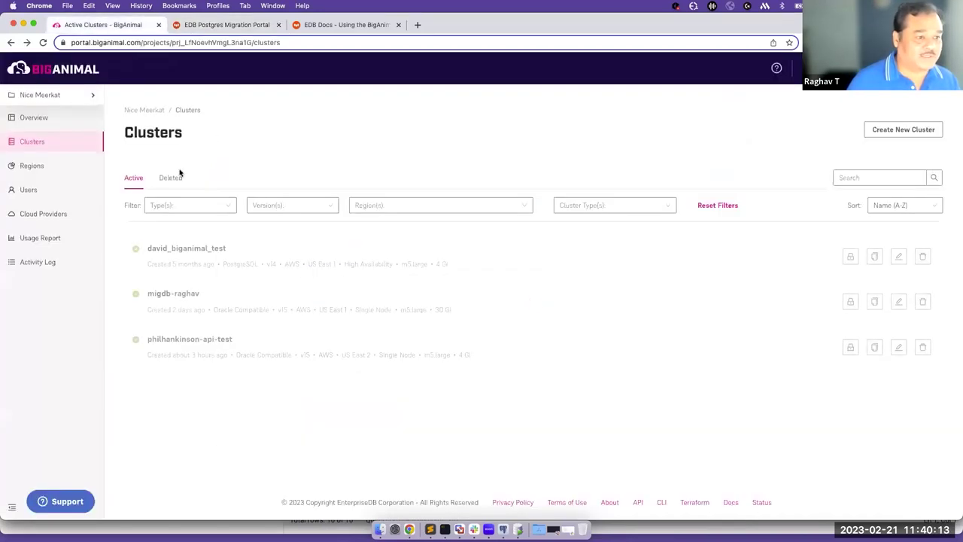
left_click(183, 296)
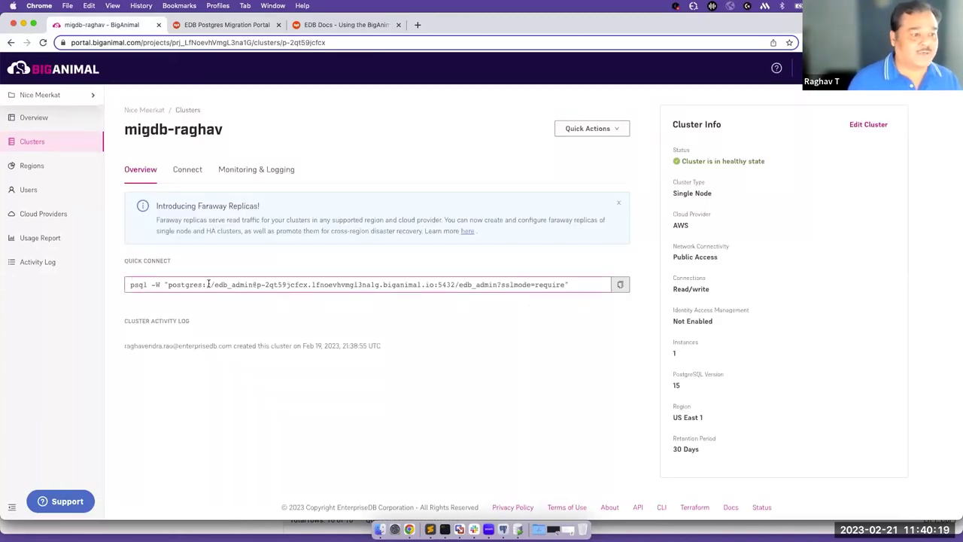
left_click(189, 25)
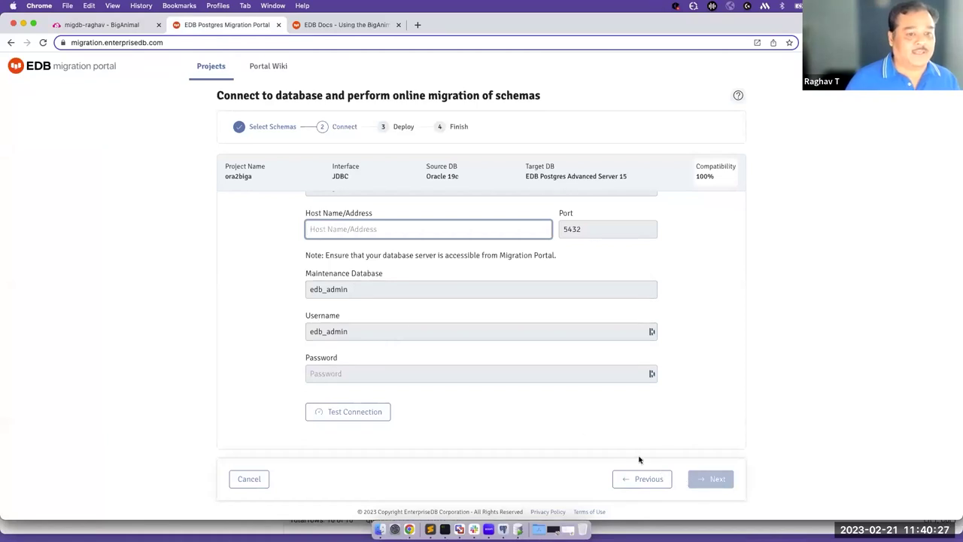
left_click(352, 234)
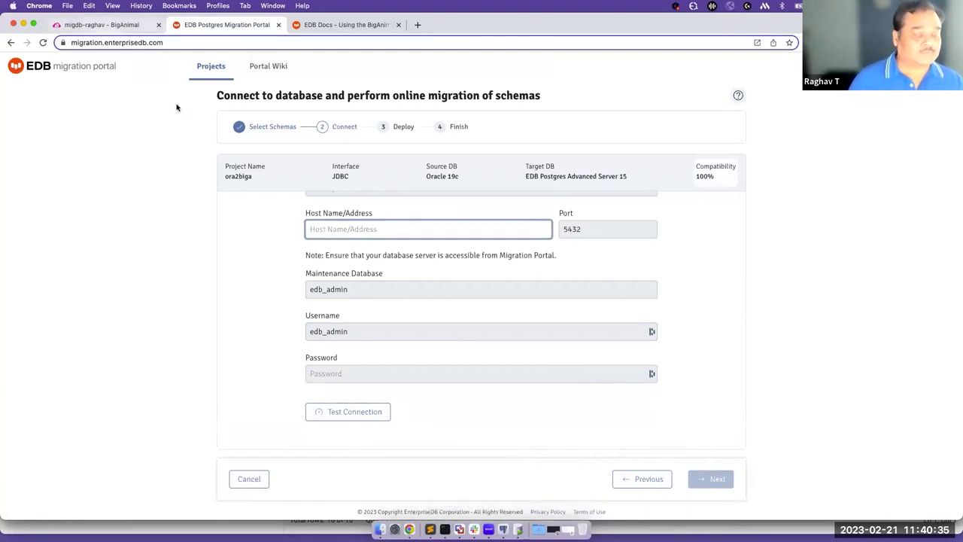
left_click(429, 529)
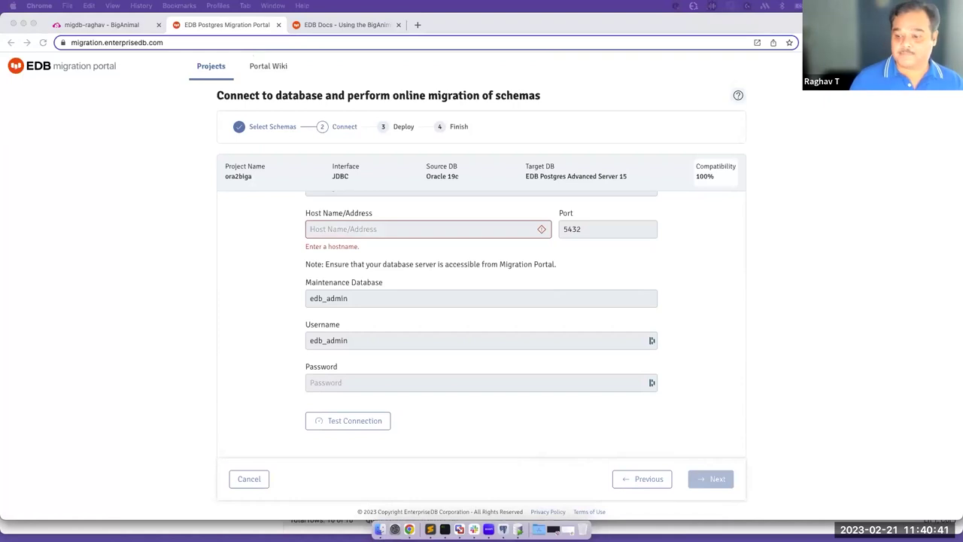
left_click(444, 529)
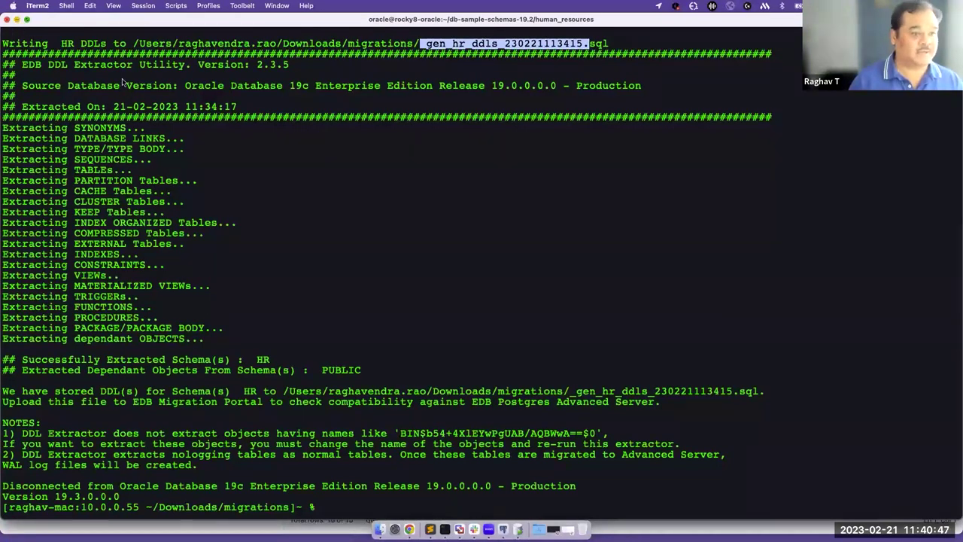
key("super+Tab")
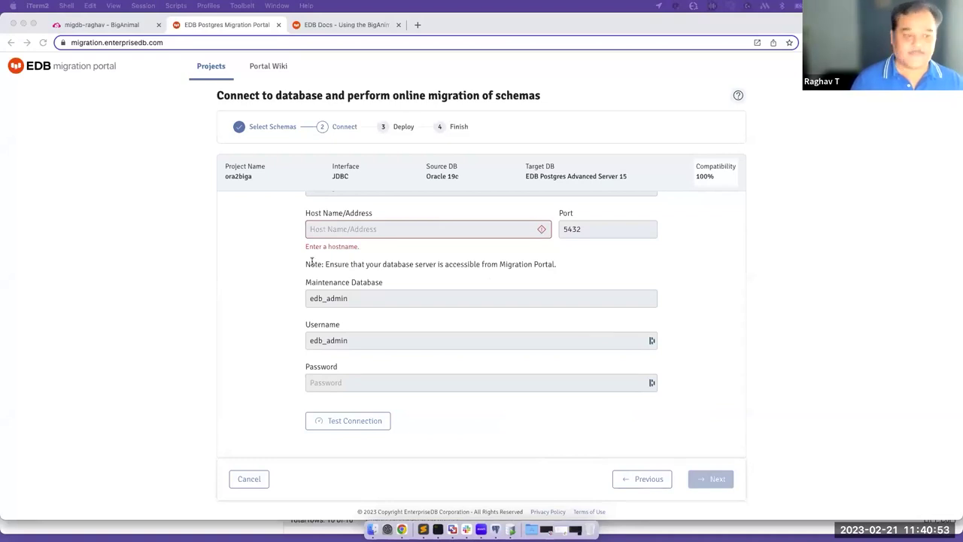
left_click(331, 229)
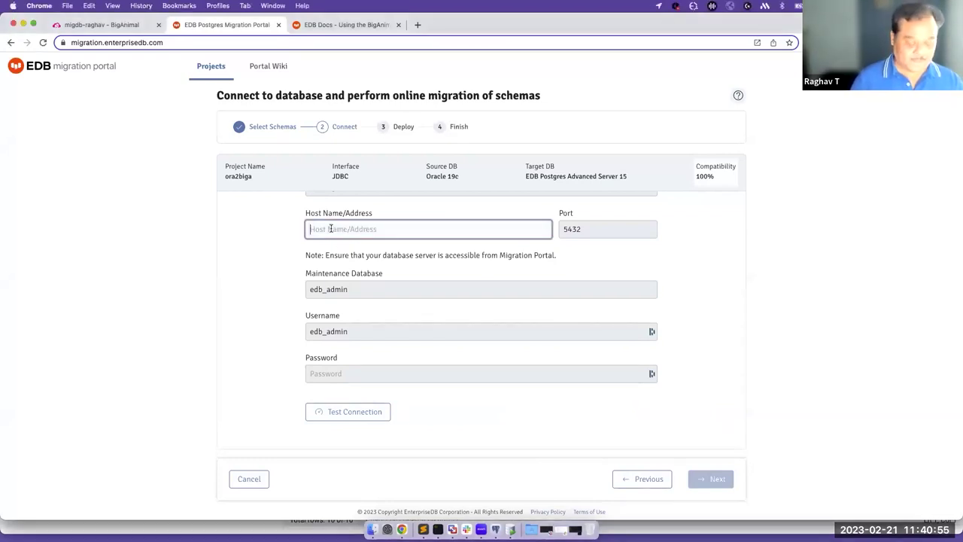
Enter the cluster host, target database ora2biga222 and the password, then test the connection.
type("p-2qt59jcfcx.lfnoevhvmgl3na1g.biganimal.io")
scroll(451, 294, "up", 2)
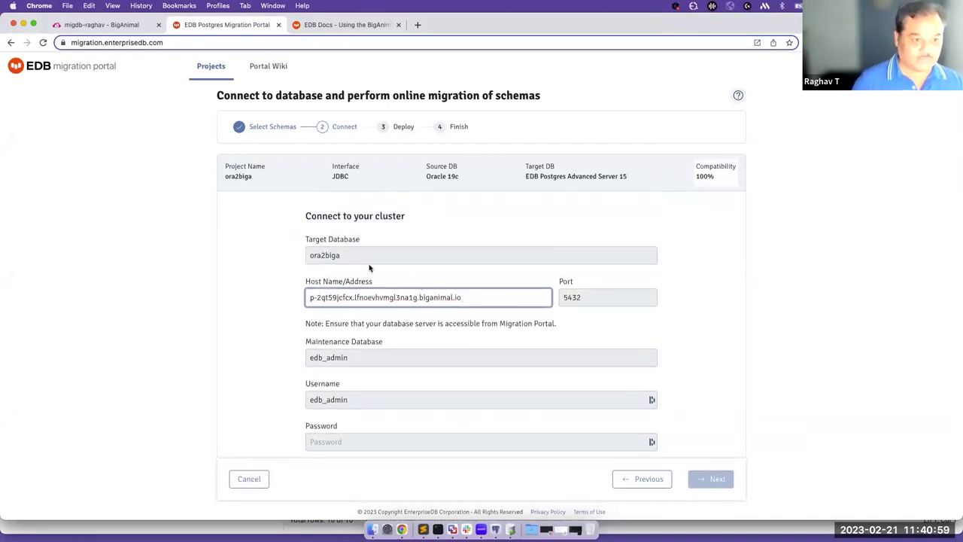
left_click(344, 256)
type("222")
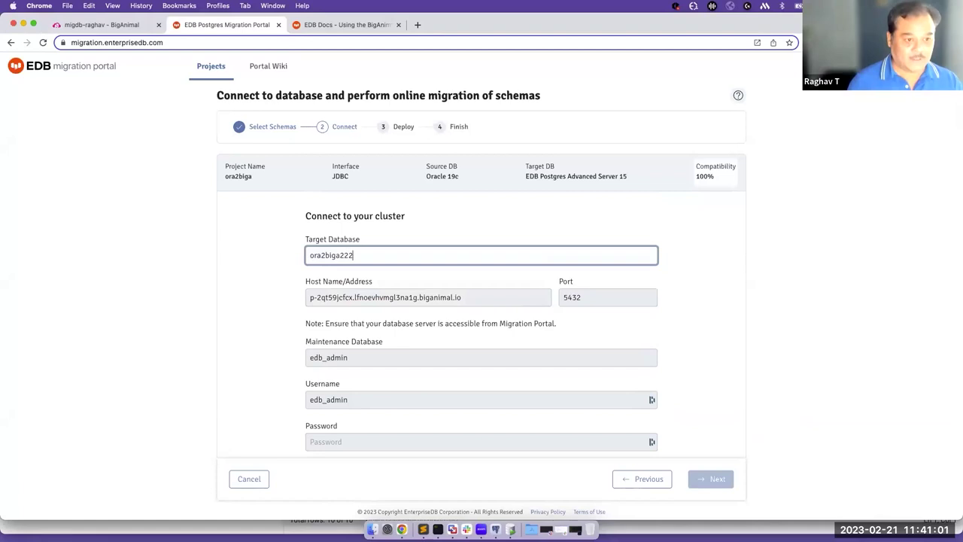
left_click(338, 440)
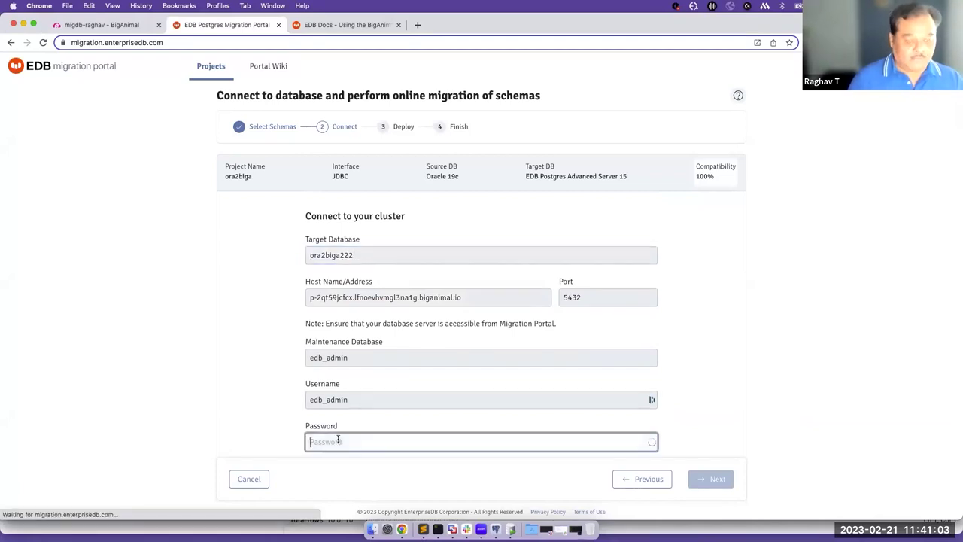
type("a")
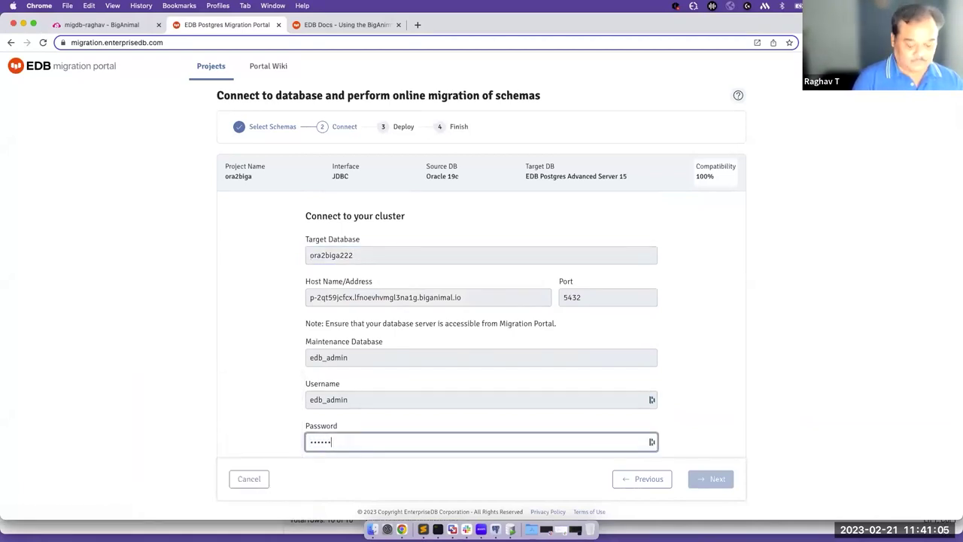
type("a")
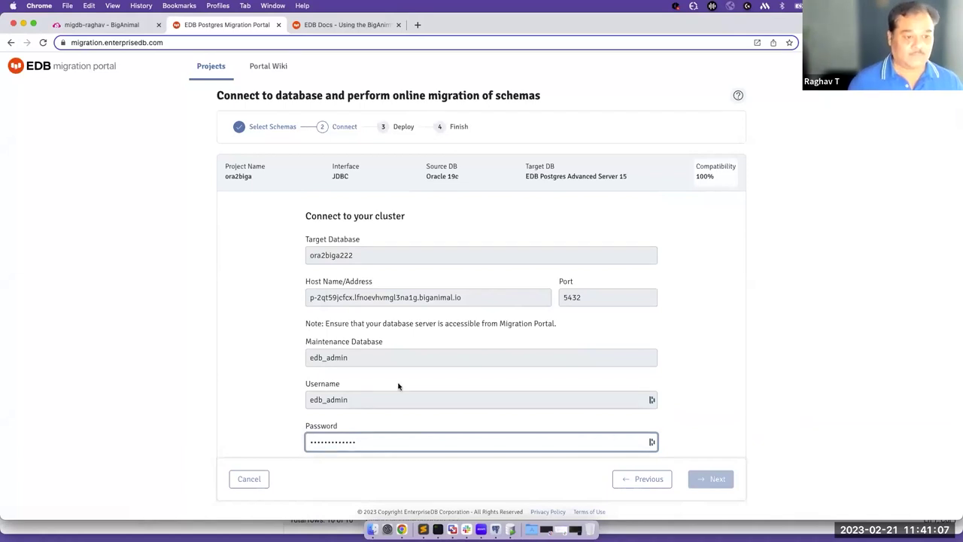
scroll(398, 387, "down", 2)
left_click(349, 414)
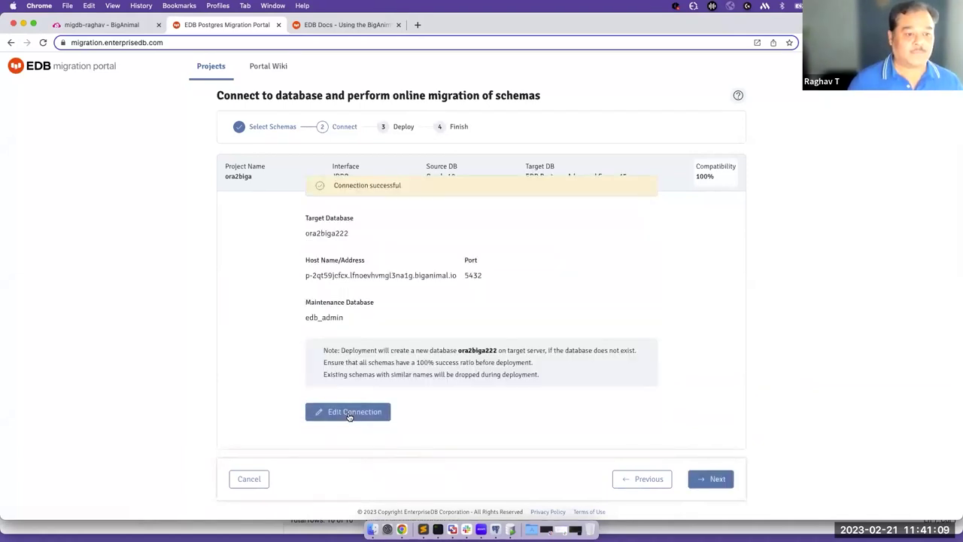
Deploy the schemas, close the successful migration wizard, and bring pgAdmin forward.
left_click(714, 480)
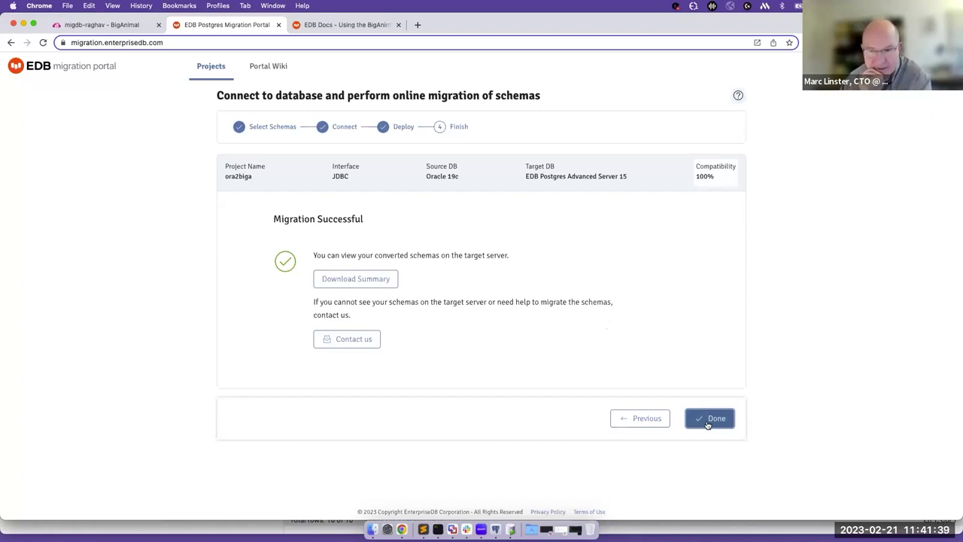
left_click(707, 422)
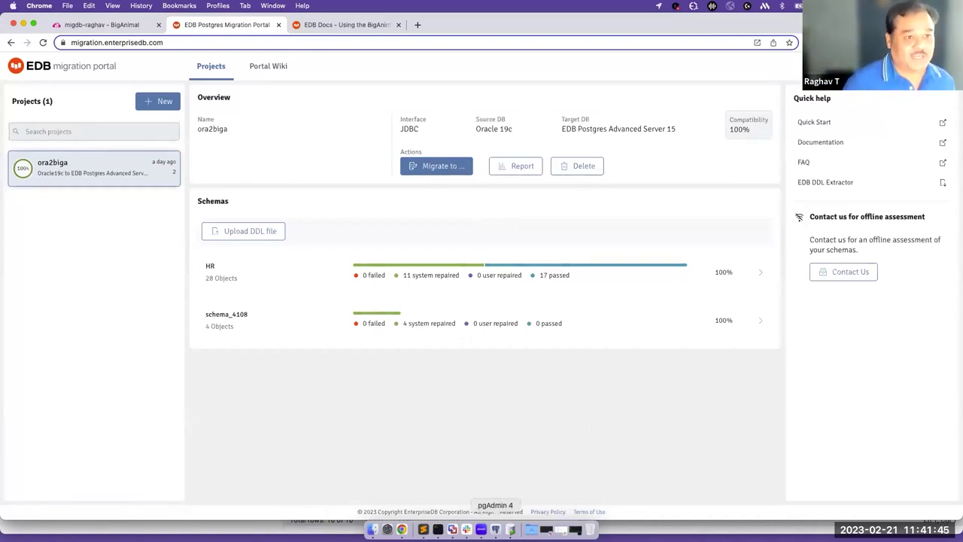
left_click(495, 529)
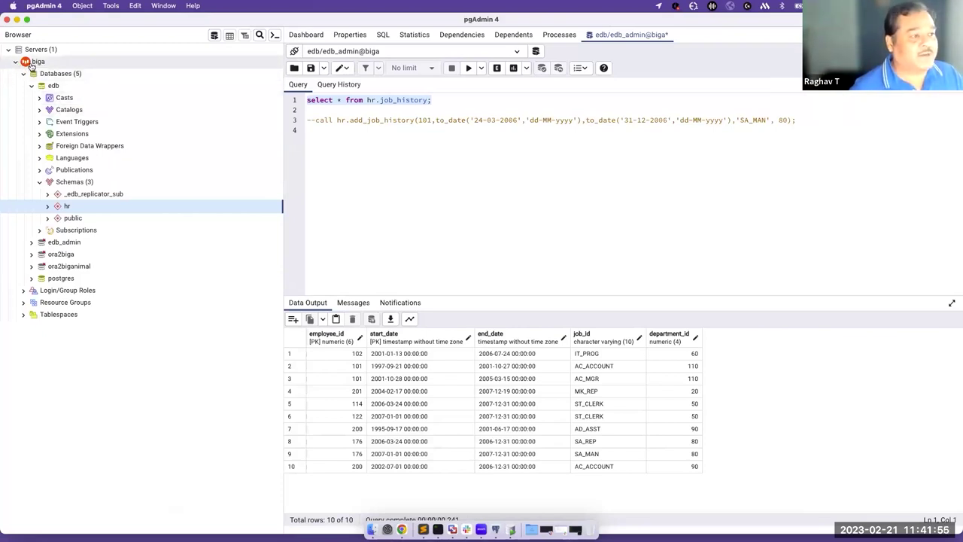
In pgAdmin, expand the hr schema to check its seven tables and three procedures.
mouse_move(150, 24)
left_mouse_down()
mouse_move(152, 43)
mouse_move(155, 18)
left_mouse_up()
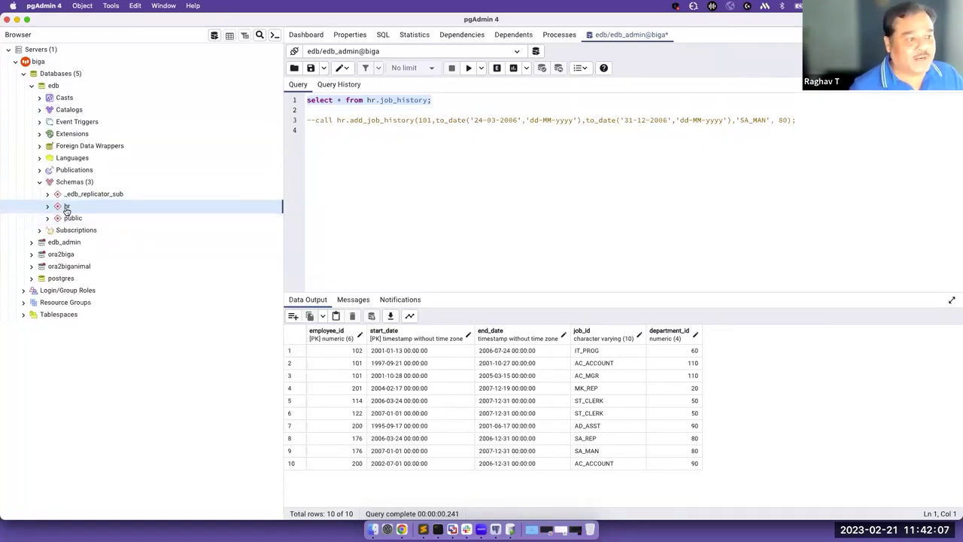
left_click(48, 209)
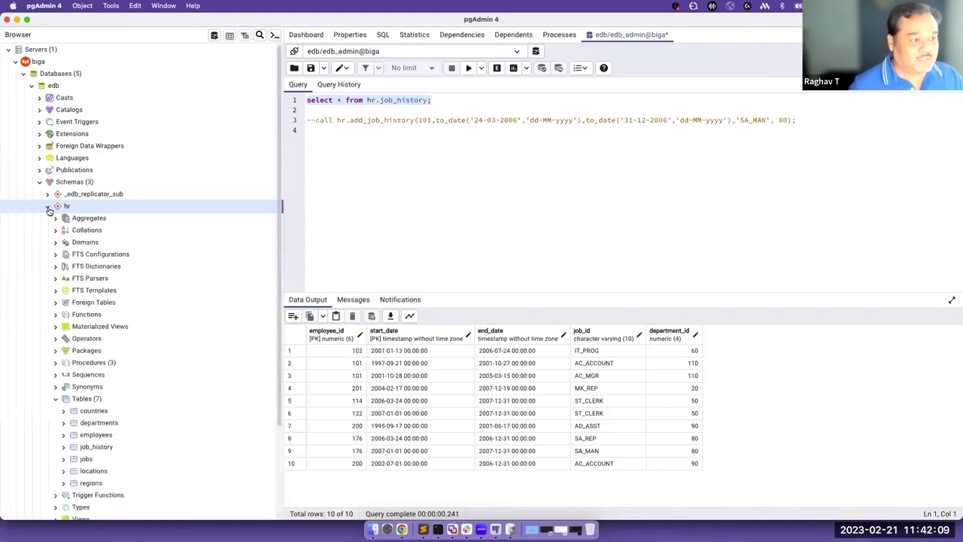
scroll(189, 225, "down", 5)
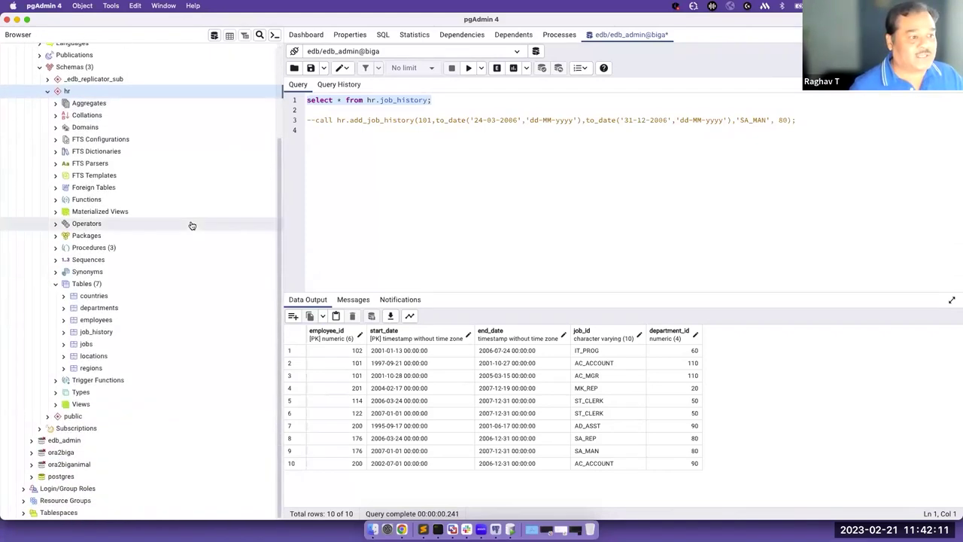
left_click(56, 286)
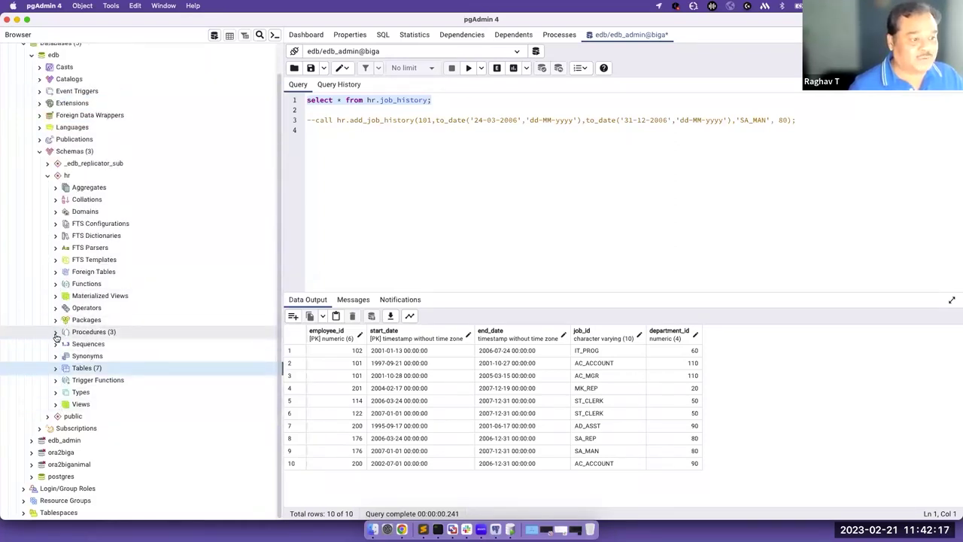
left_click(55, 332)
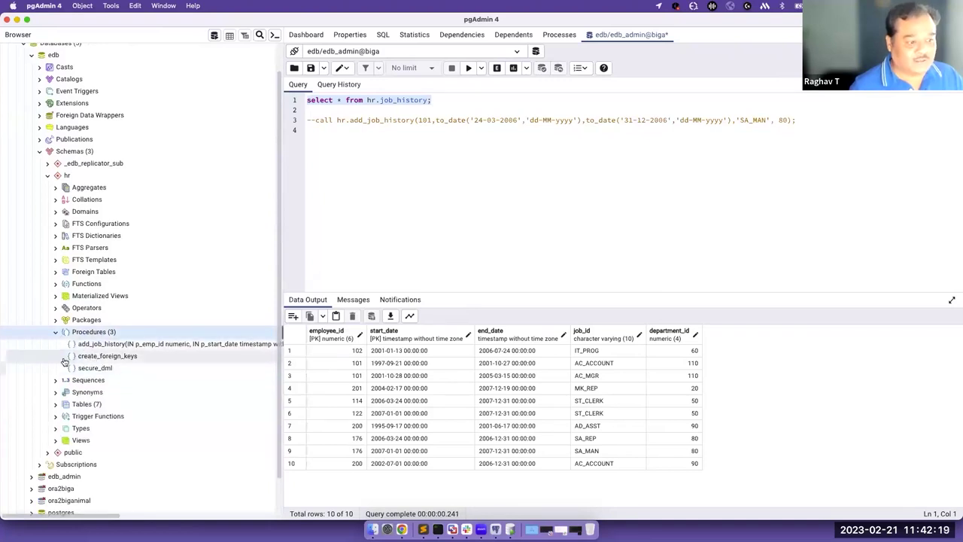
left_click(54, 333)
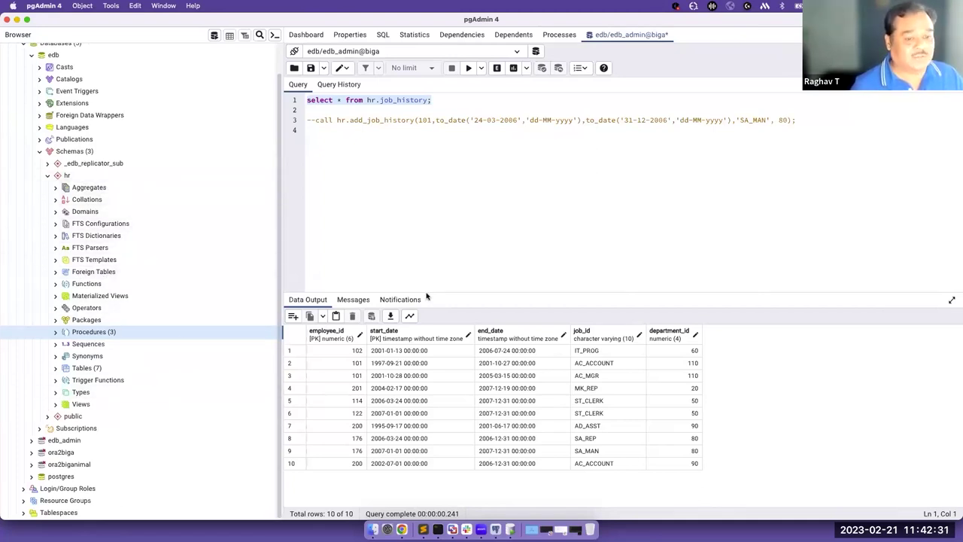
Switch back to the browser's Migration Portal tab showing the ora2biga project.
key("super+Tab")
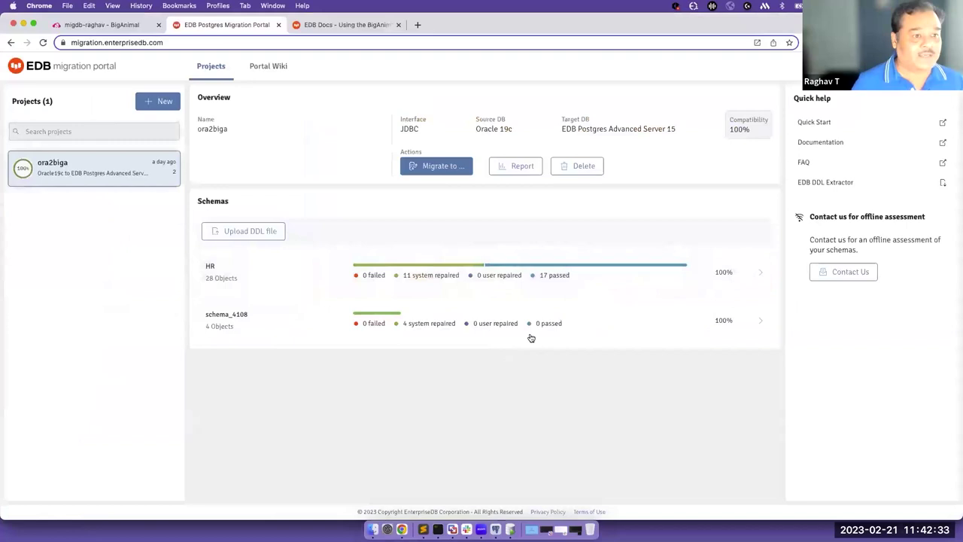
key("ctrl+shift+Tab")
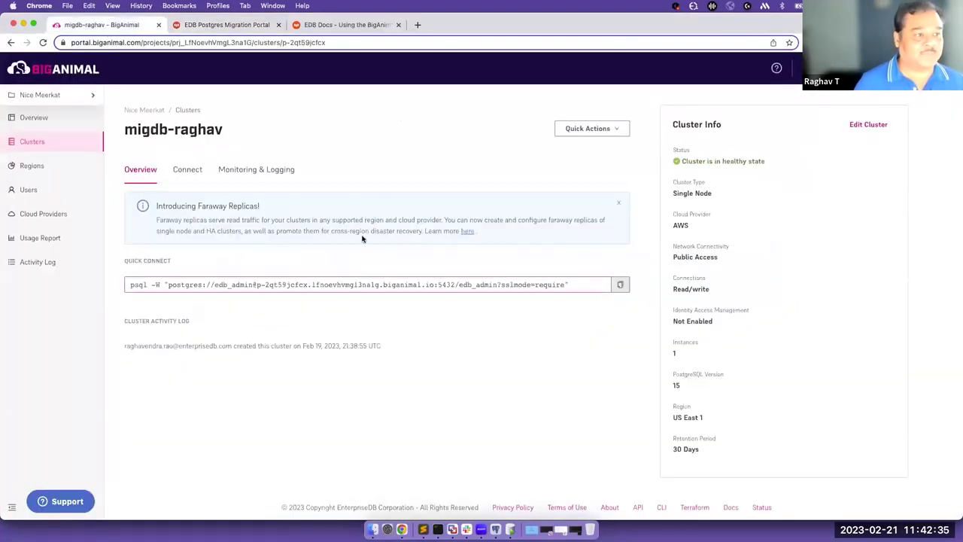
left_click(181, 27)
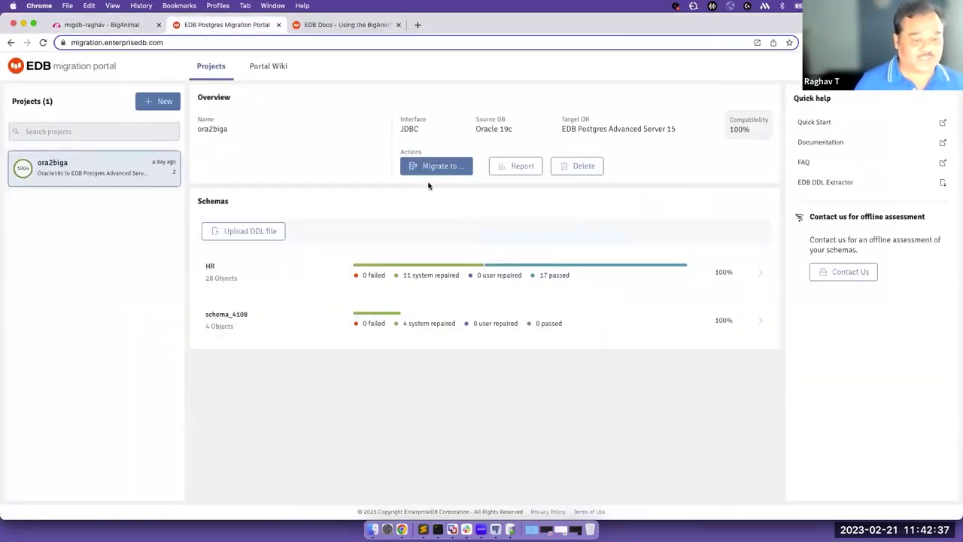